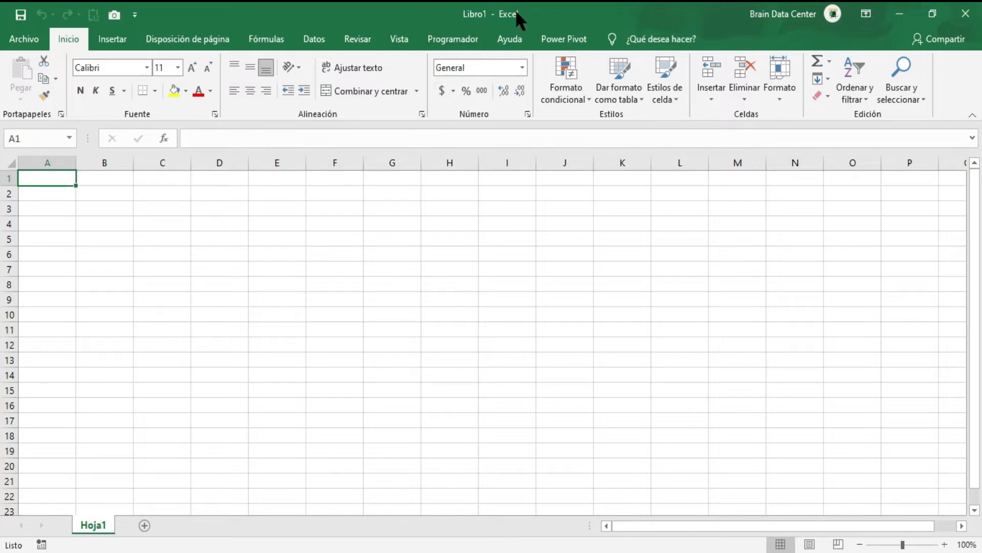
# Step: Import the Vendedores CSV file from the Combinar consultas folder and open it for transformation in the Power Query Editor
pyautogui.click(317, 45)
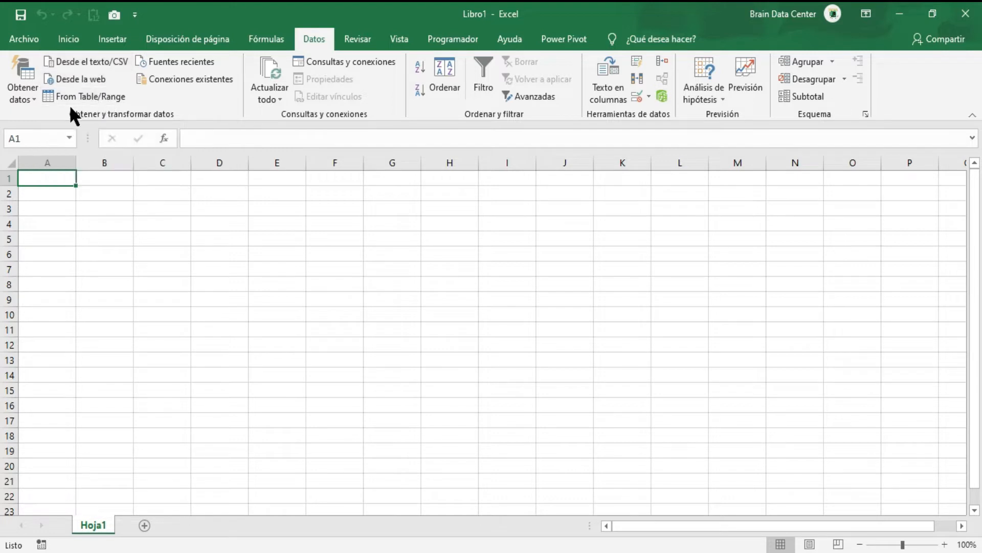
pyautogui.click(31, 94)
pyautogui.moveTo(77, 125)
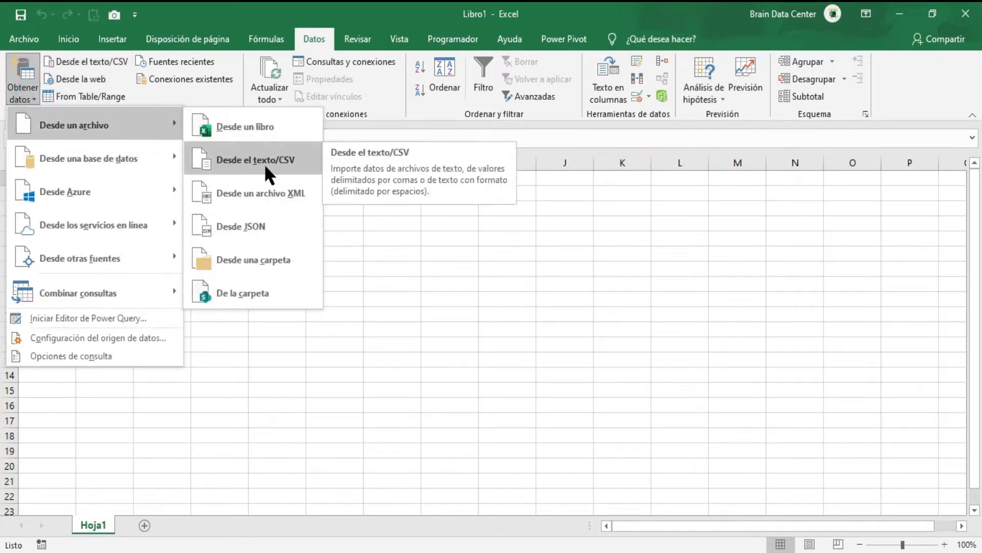
pyautogui.click(264, 164)
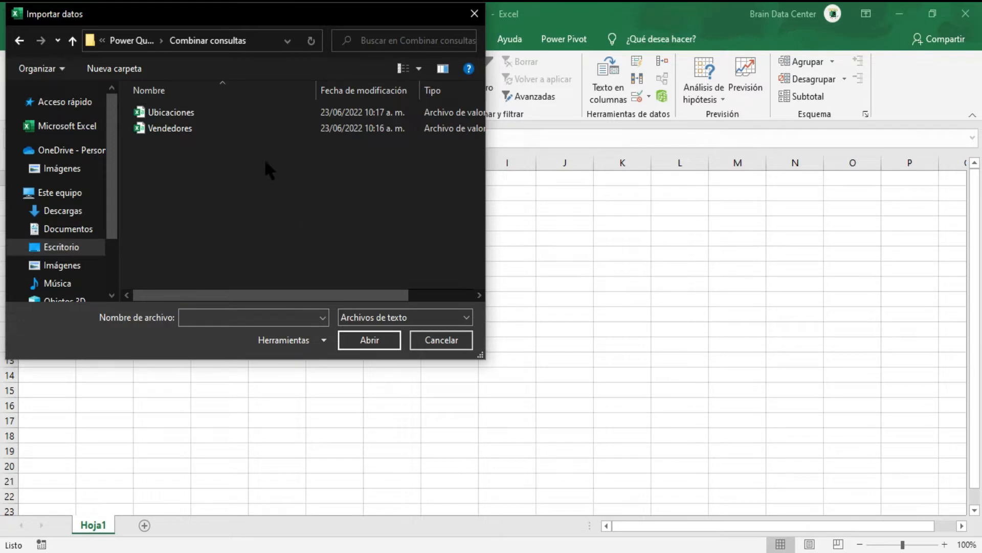
pyautogui.click(175, 129)
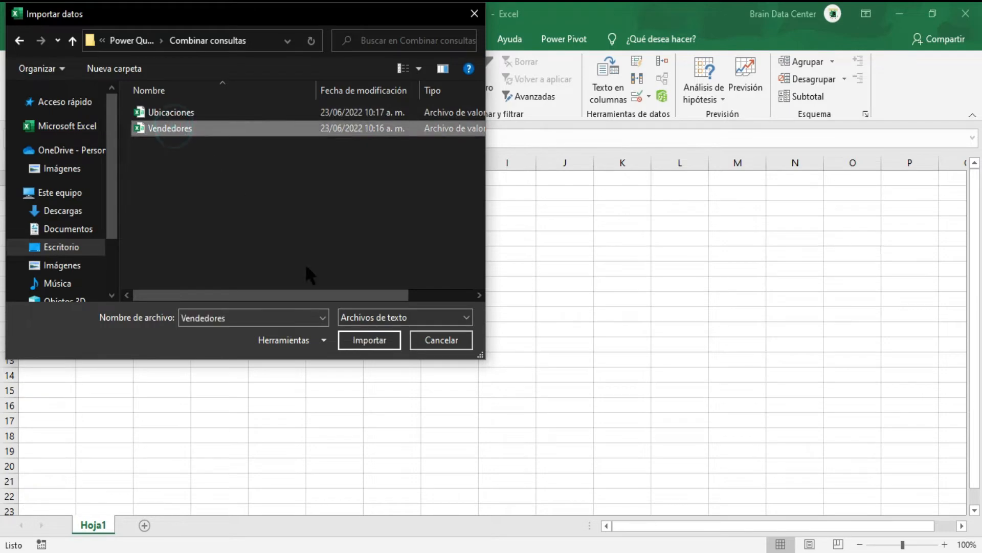
pyautogui.click(371, 340)
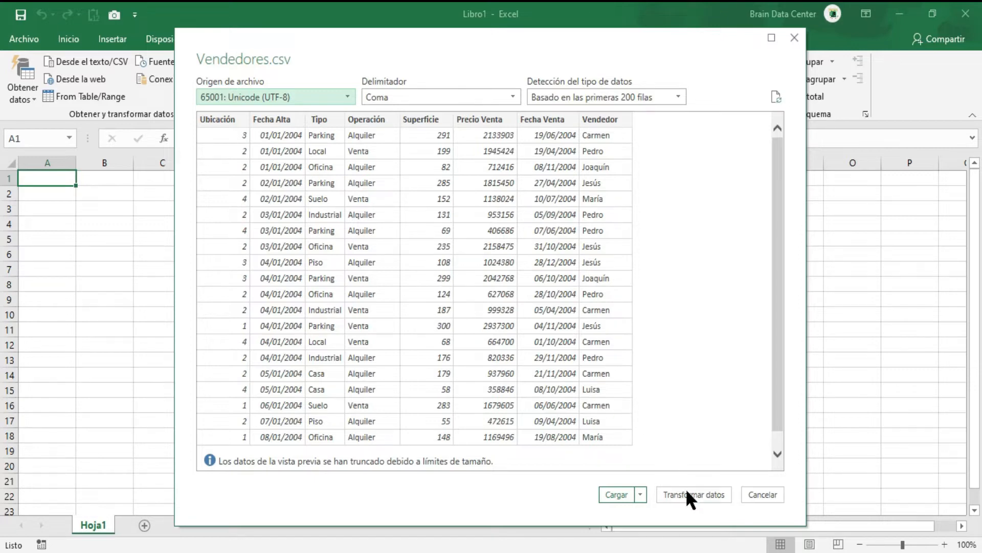
pyautogui.click(699, 494)
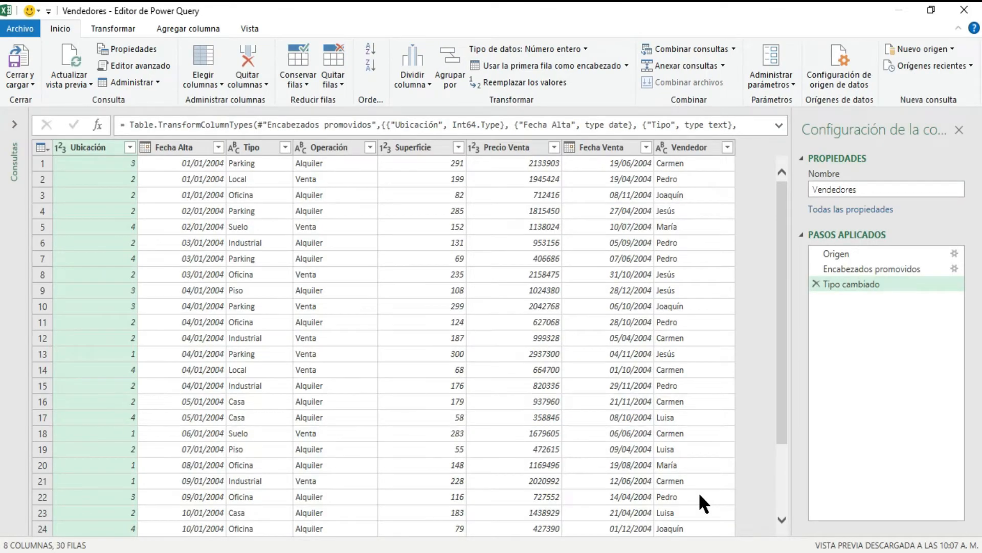
# Step: Load the Vendedores query as a connection only and add its data to the data model
pyautogui.click(14, 122)
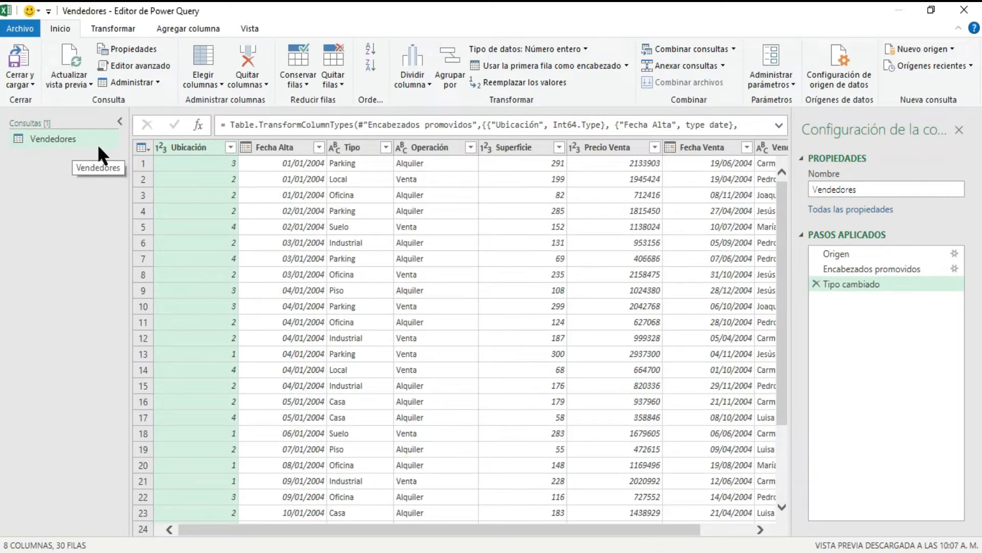
pyautogui.click(120, 121)
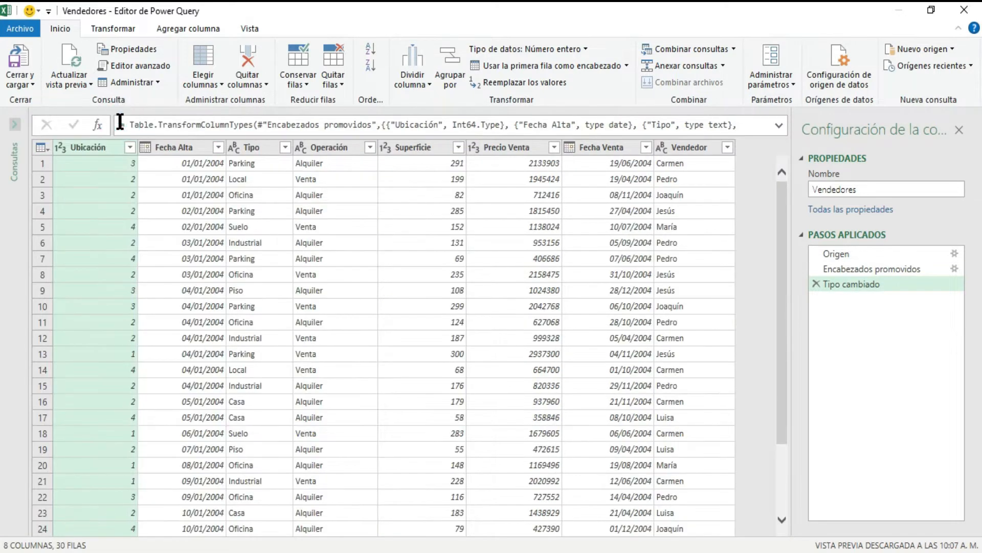
pyautogui.click(32, 85)
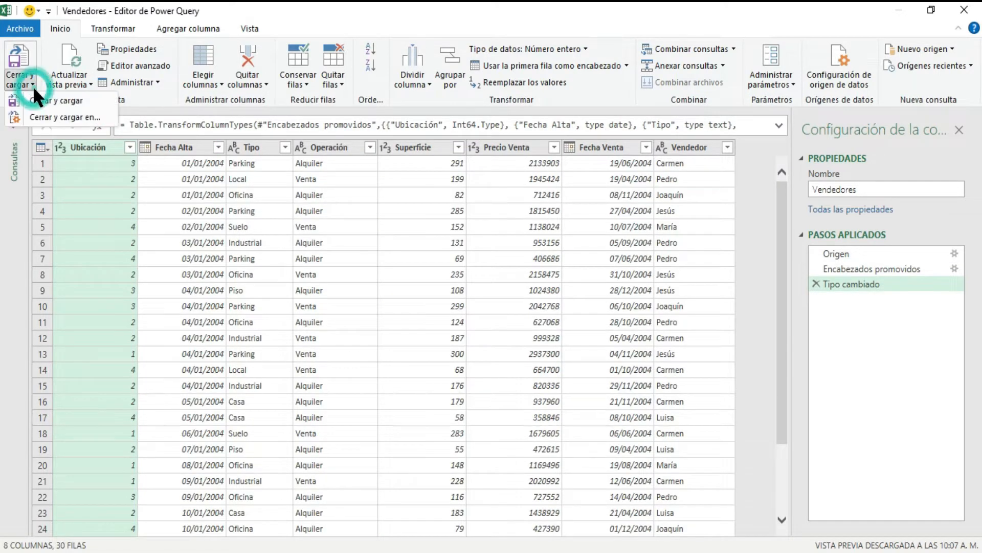
pyautogui.click(78, 118)
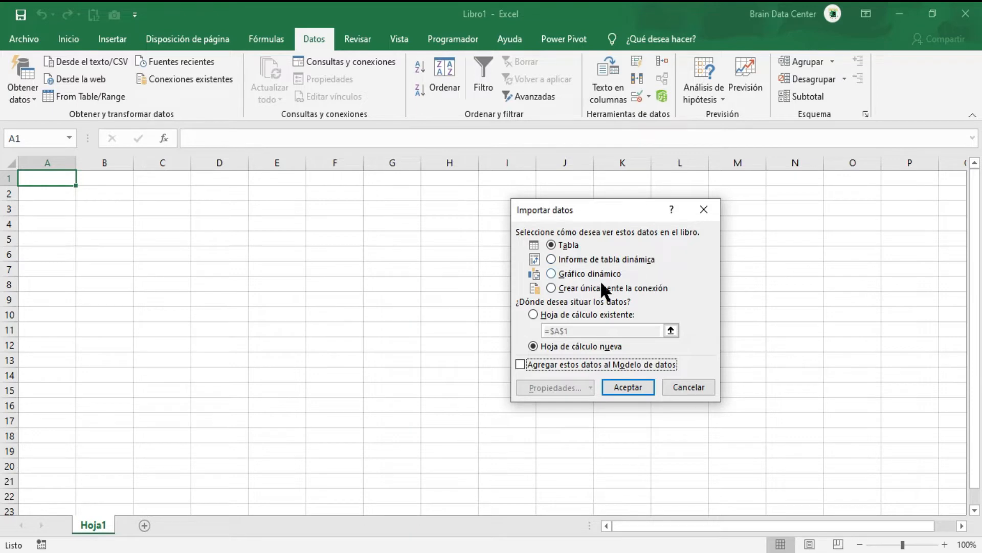
pyautogui.click(553, 288)
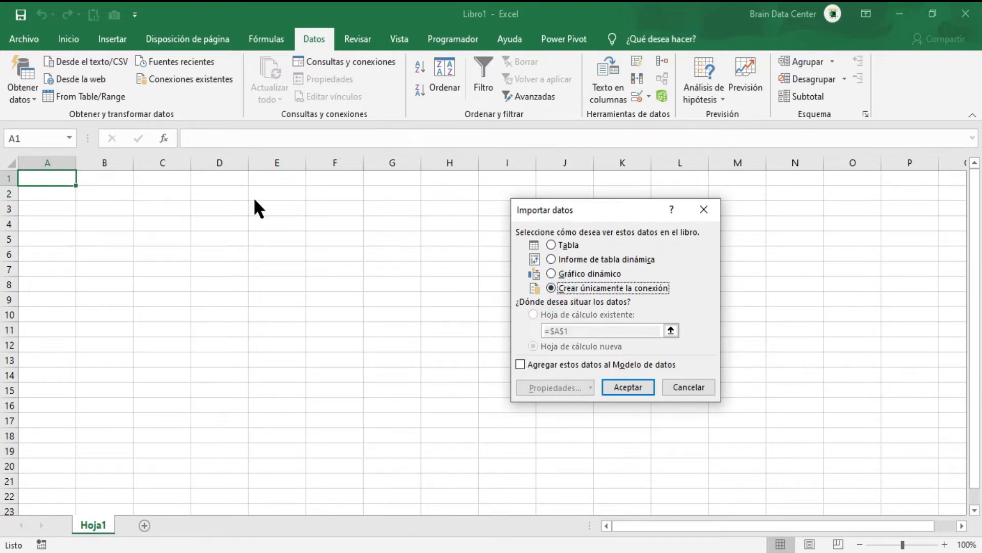
pyautogui.click(529, 364)
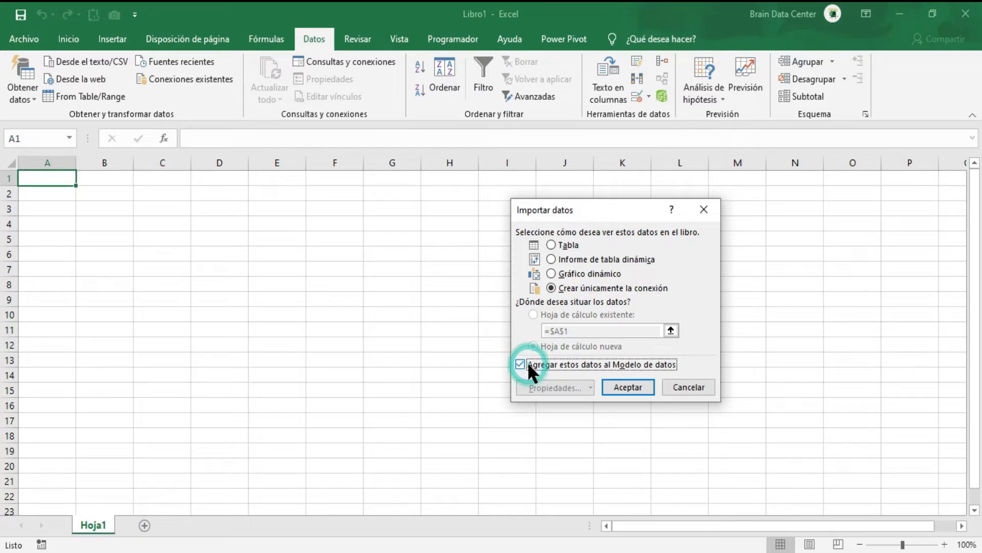
pyautogui.click(617, 387)
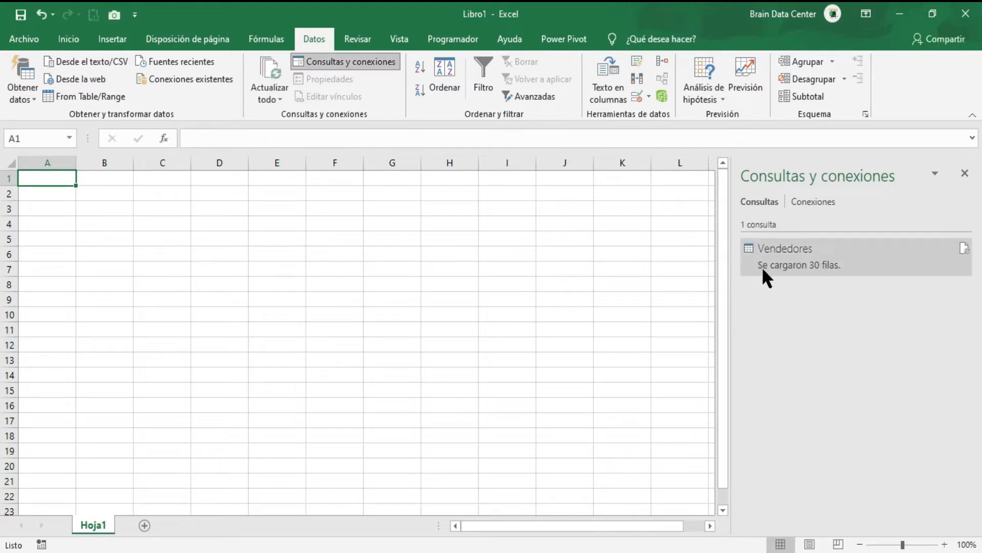
# Step: Preview the loaded rows of the Vendedores query and close the preview
pyautogui.moveTo(768, 265)
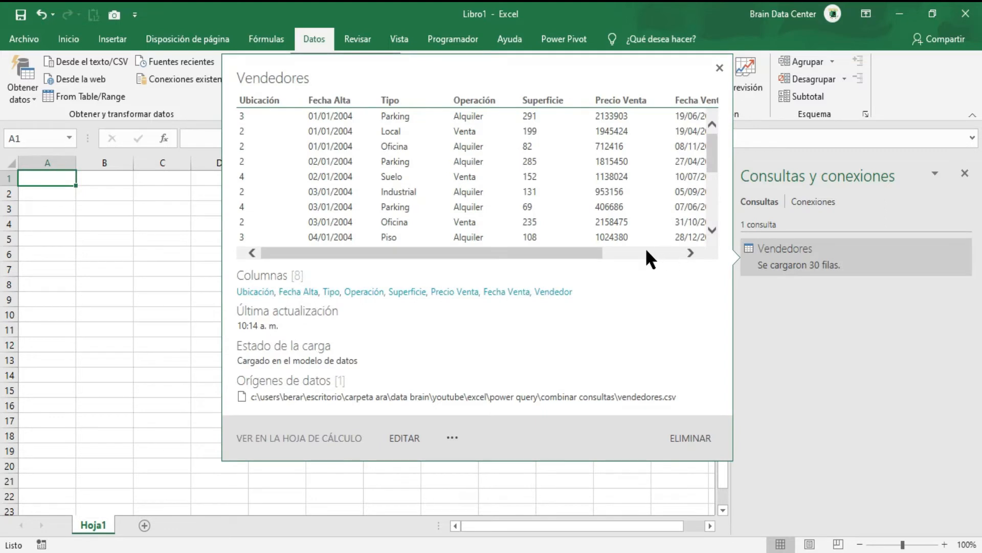
pyautogui.scroll(-3, 587, 181)
pyautogui.scroll(3, 587, 181)
pyautogui.click(719, 68)
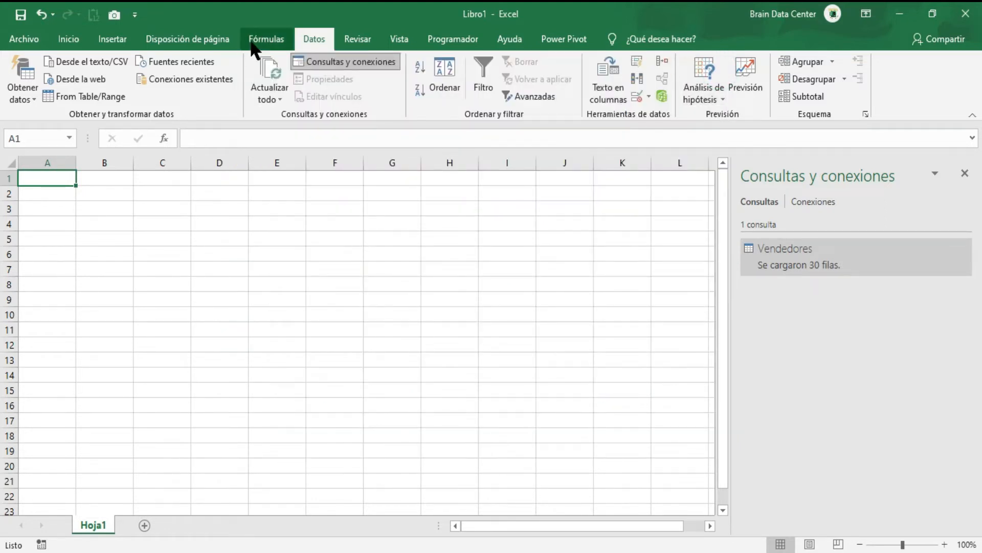
# Step: Import the Ubicaciones CSV file and open it for transformation in the Power Query Editor
pyautogui.click(36, 93)
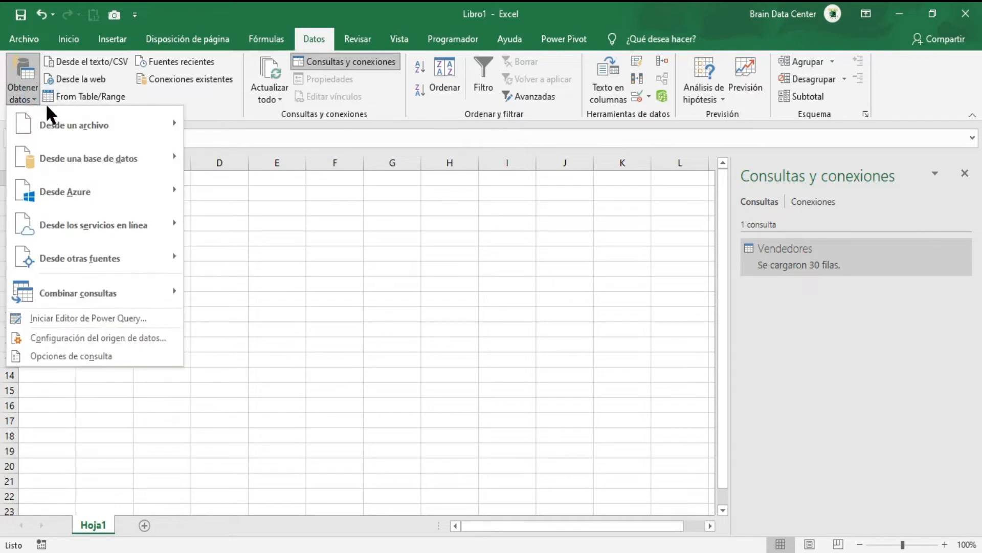
pyautogui.moveTo(72, 125)
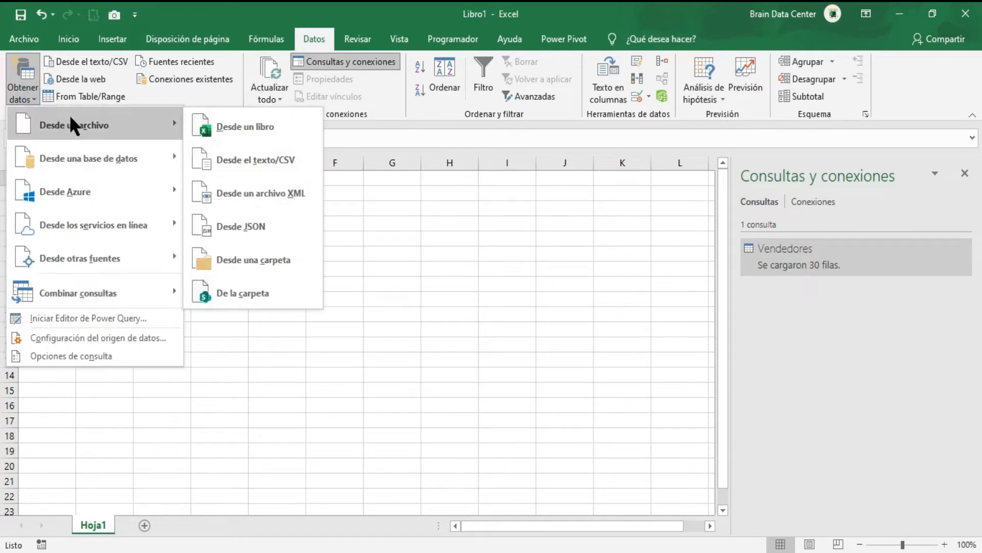
pyautogui.click(294, 159)
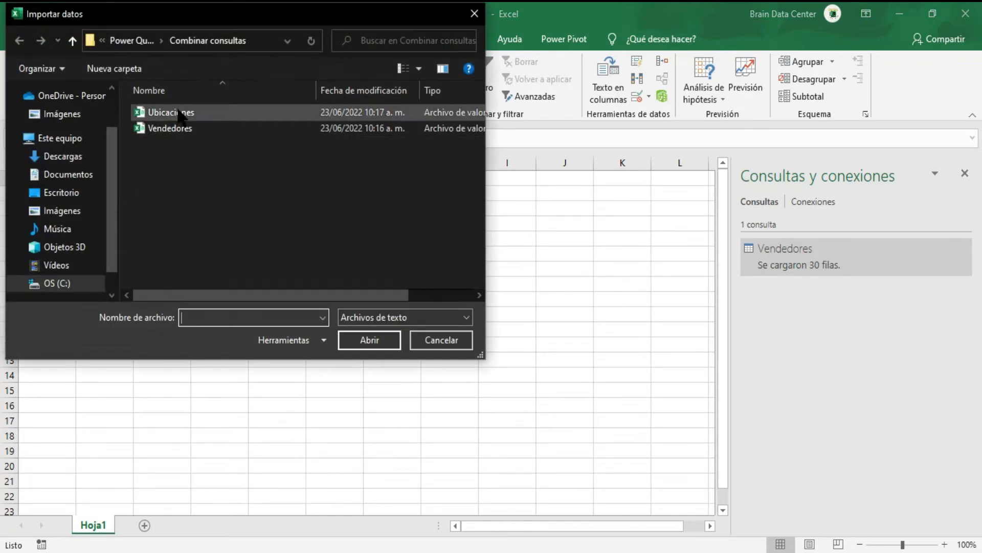
pyautogui.doubleClick(178, 111)
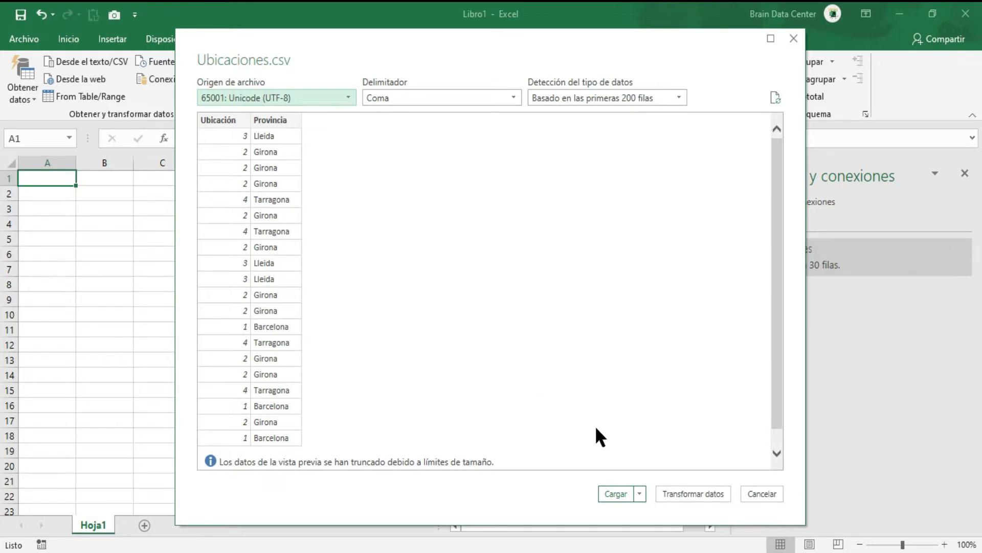
pyautogui.click(694, 494)
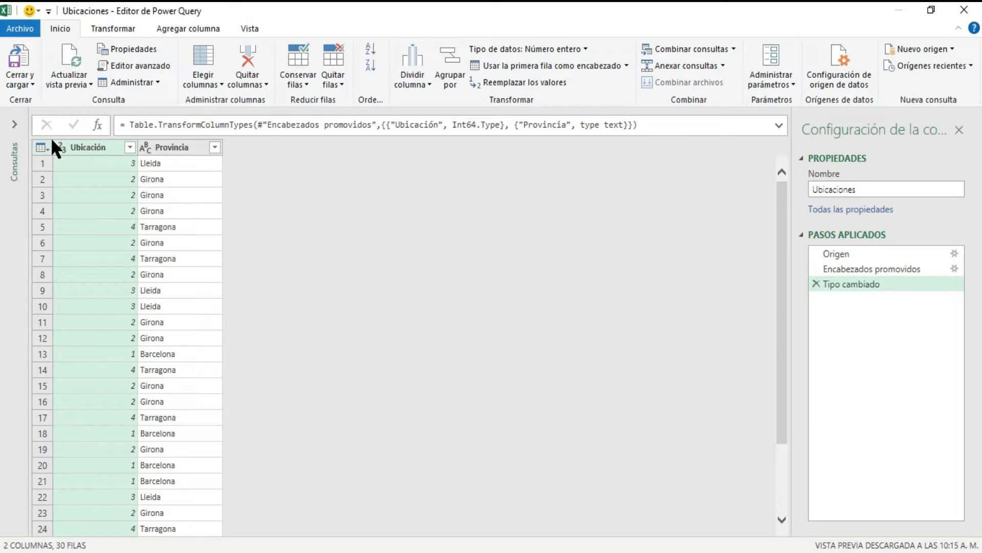
# Step: Start merging queries into a new query, with Vendedores as the first table
pyautogui.click(14, 123)
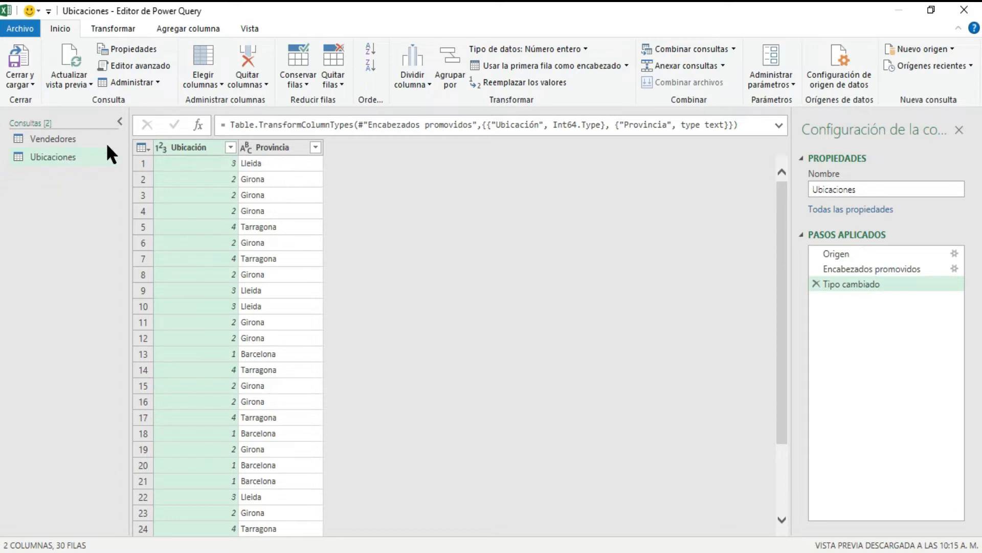
pyautogui.click(82, 142)
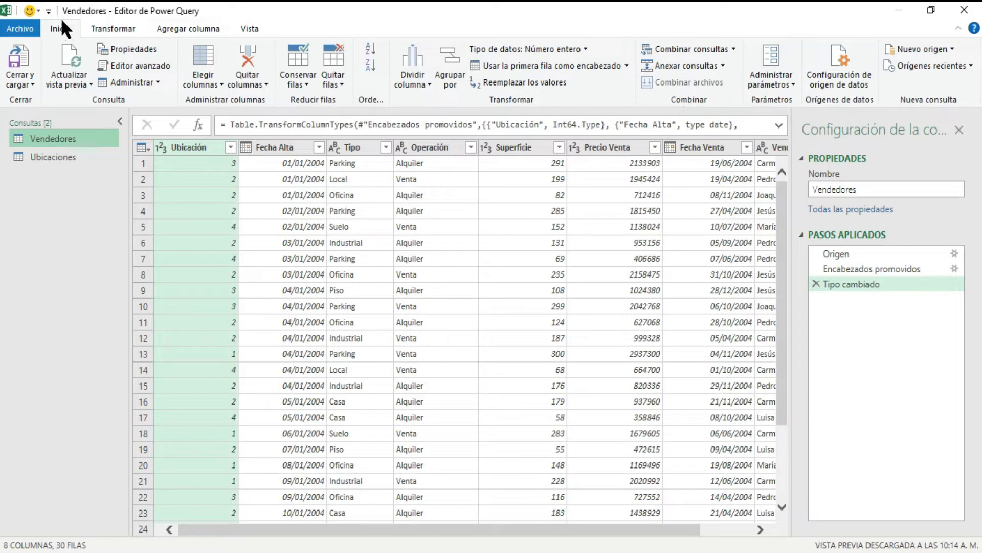
pyautogui.click(721, 63)
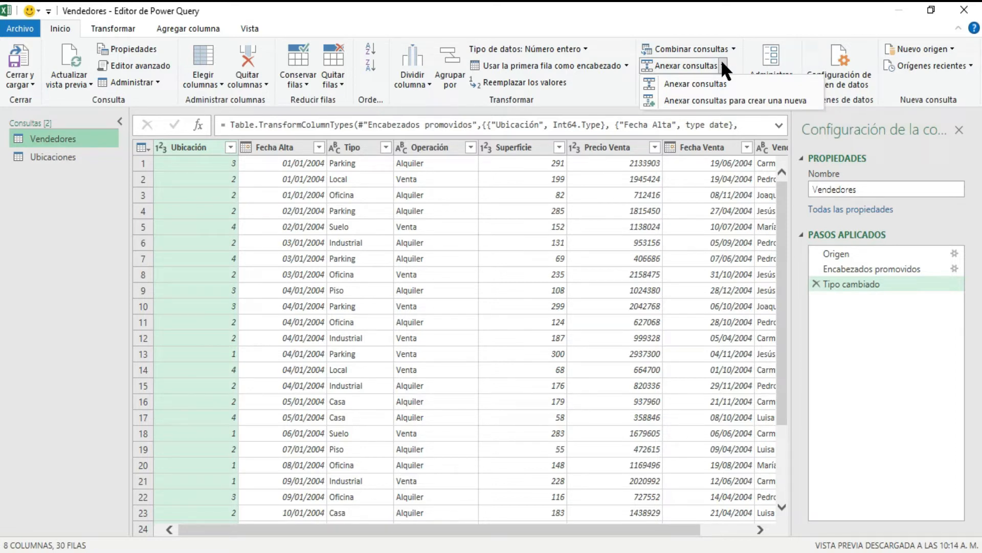
pyautogui.click(746, 4)
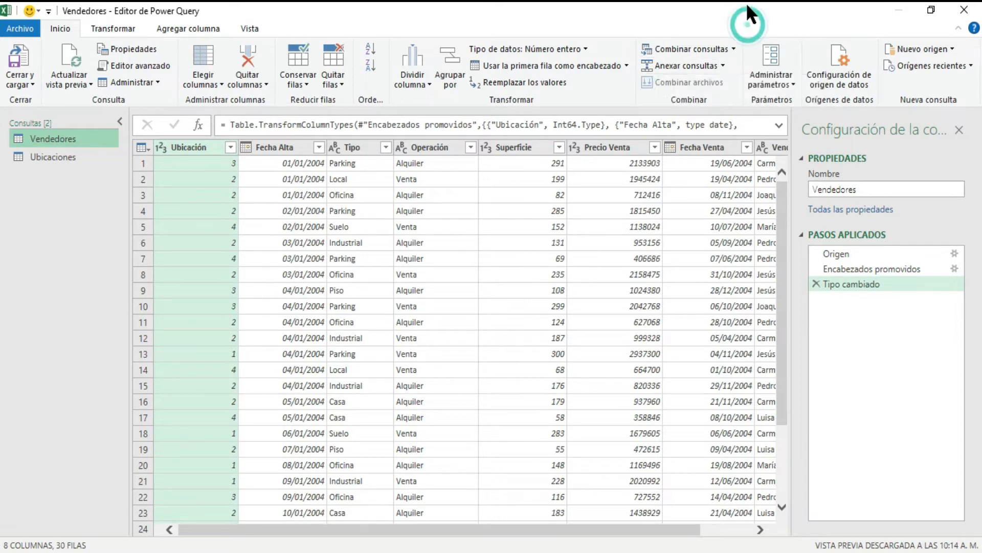
pyautogui.click(735, 46)
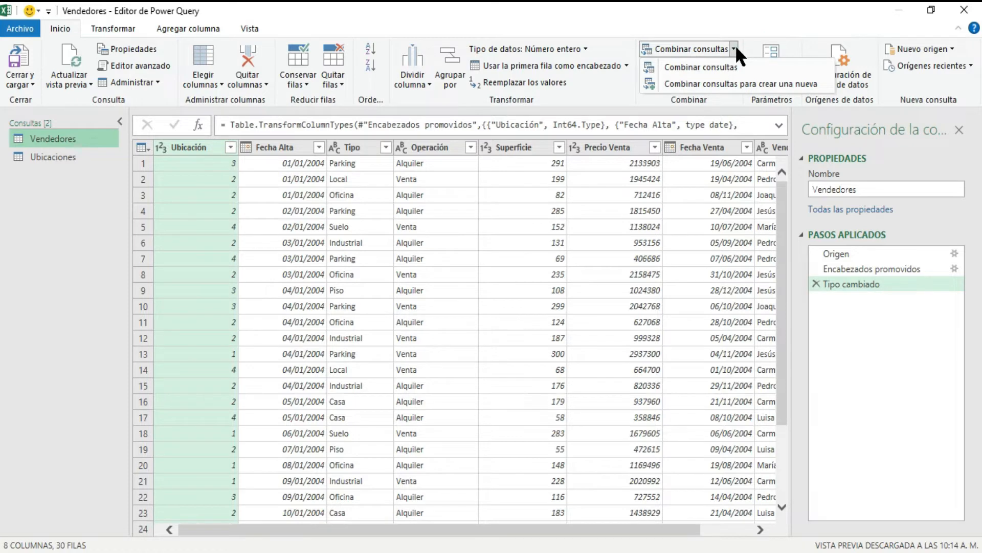
pyautogui.click(733, 83)
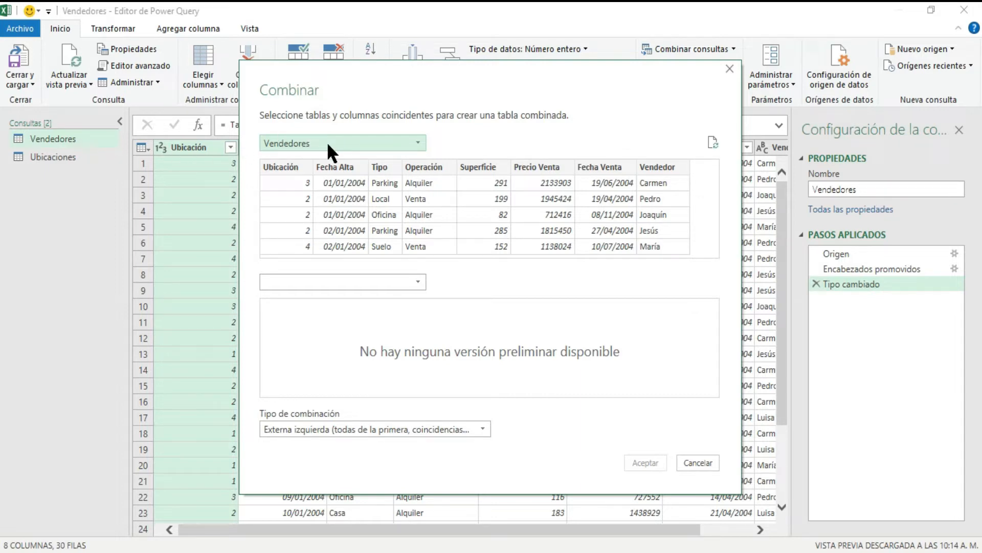
pyautogui.click(366, 142)
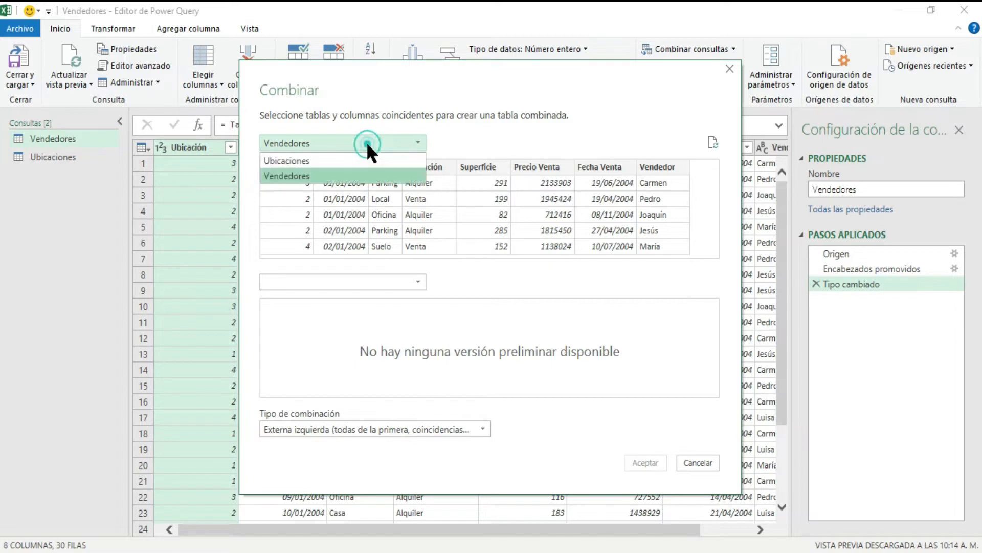
pyautogui.click(329, 159)
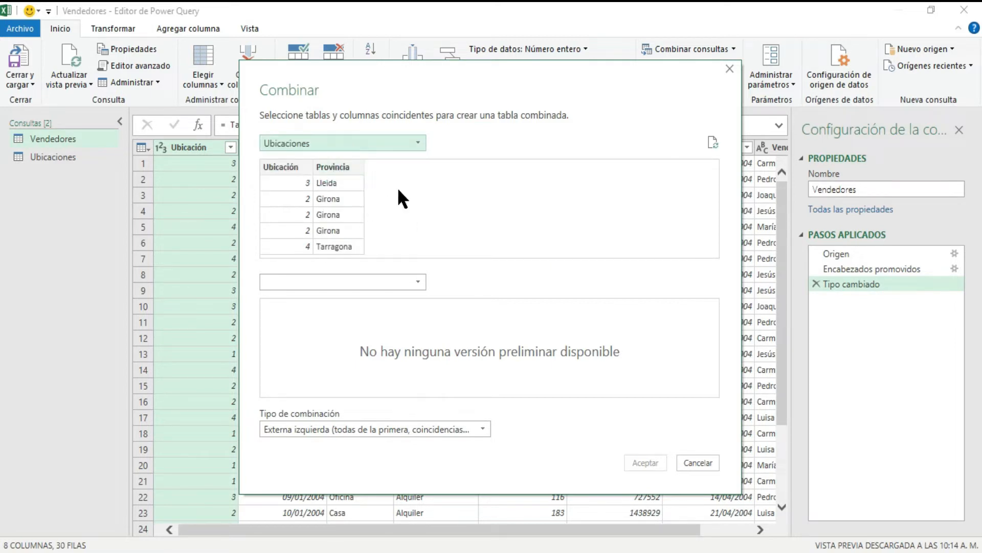
pyautogui.click(372, 144)
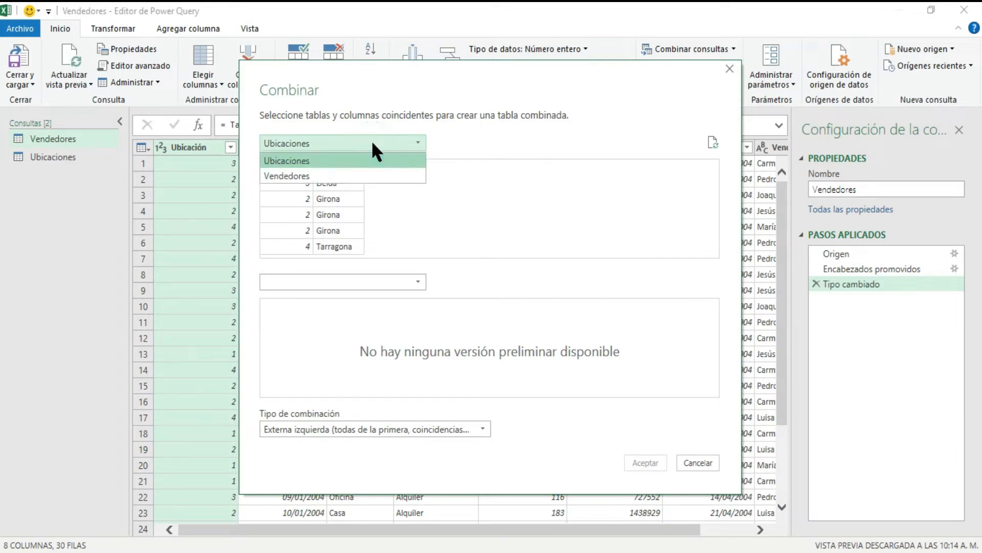
pyautogui.click(325, 179)
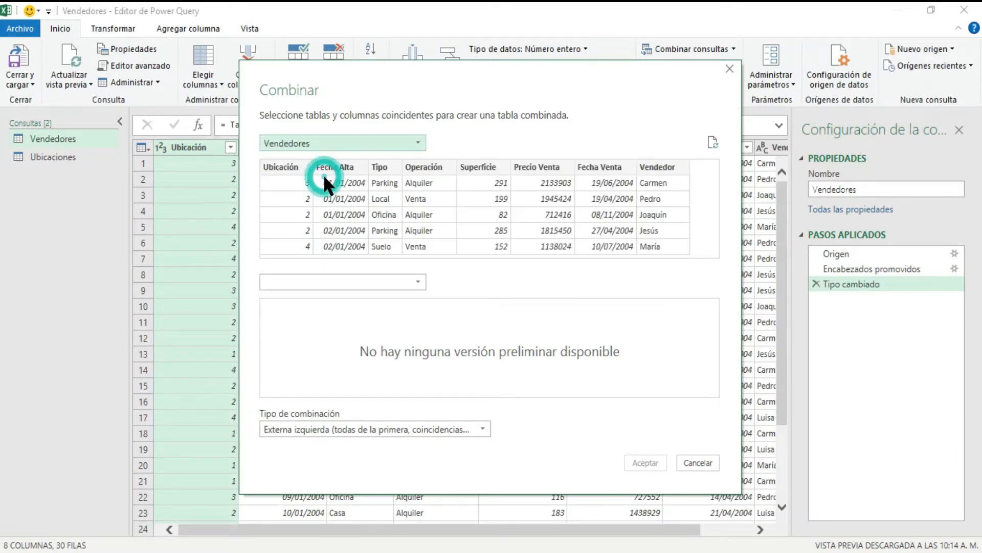
# Step: Configure the merge with Ubicaciones as the second table, matching the Ubicación columns with the Interna (todas las filas coincidentes) join type
pyautogui.click(409, 282)
pyautogui.click(346, 296)
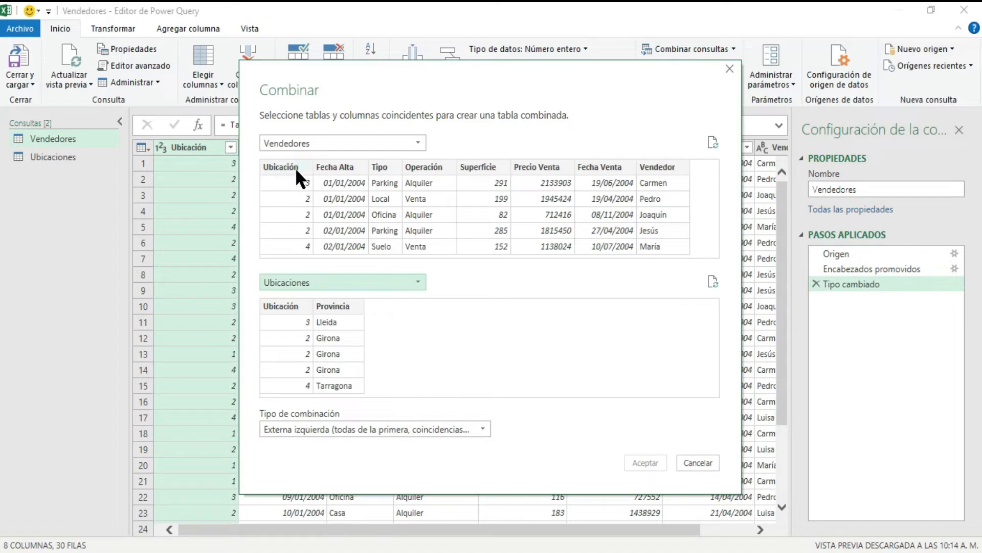
pyautogui.click(277, 169)
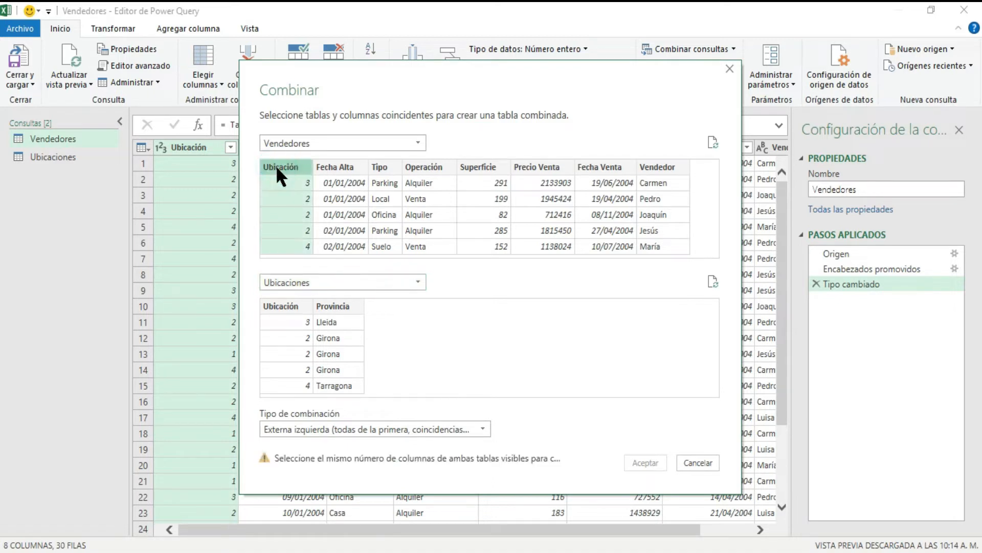
pyautogui.click(290, 307)
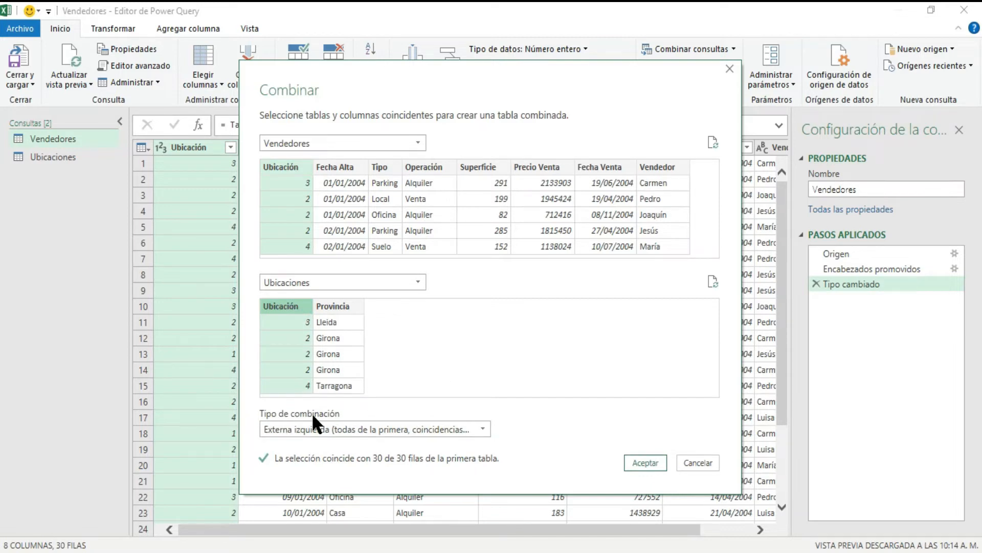
pyautogui.click(433, 430)
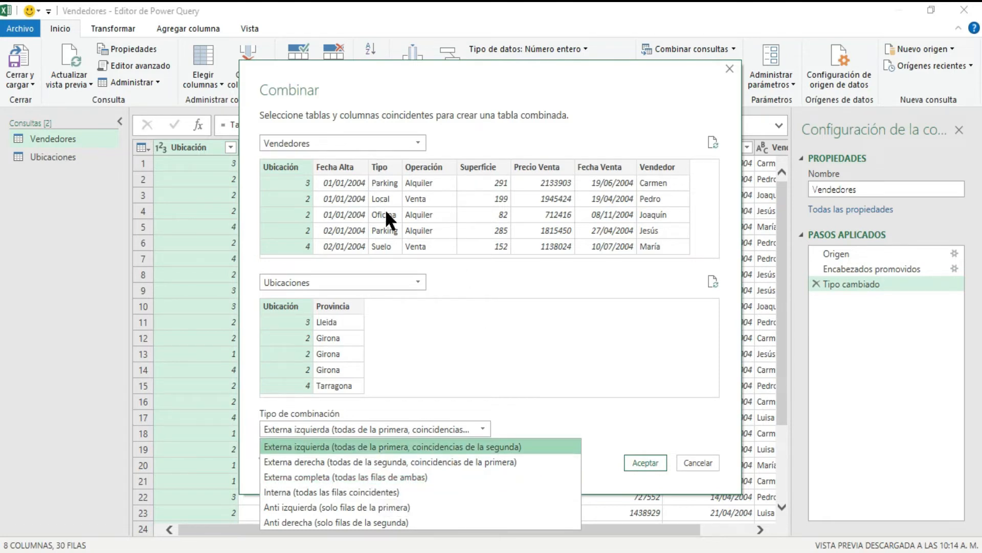
pyautogui.click(371, 490)
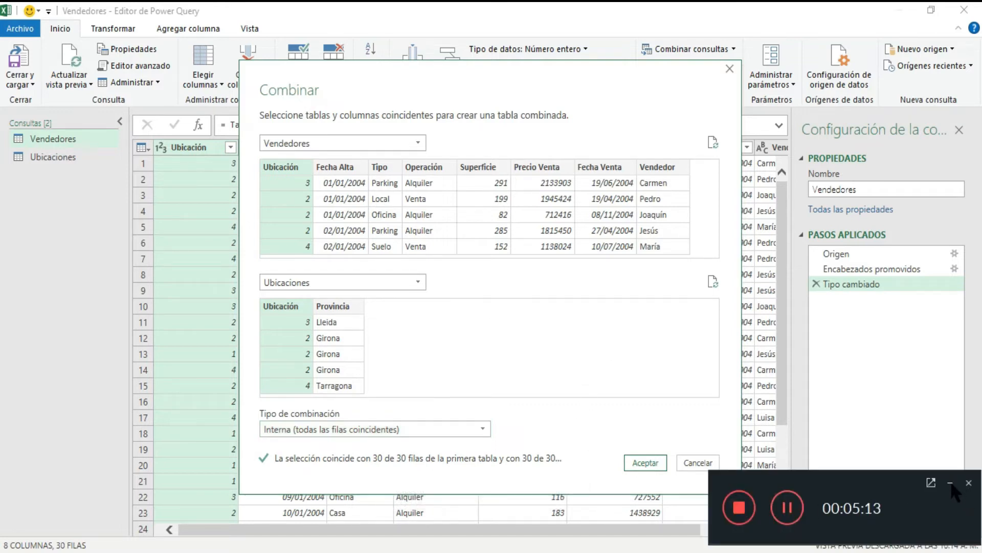
# Step: Accept the configured merge of Vendedores and Ubicaciones to create the combined query
pyautogui.click(952, 483)
pyautogui.click(684, 338)
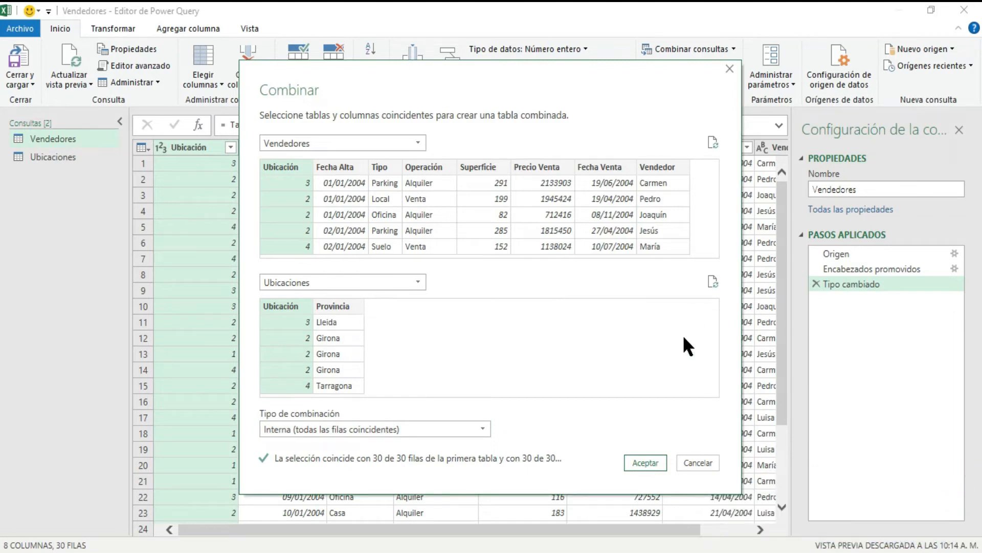
pyautogui.click(656, 465)
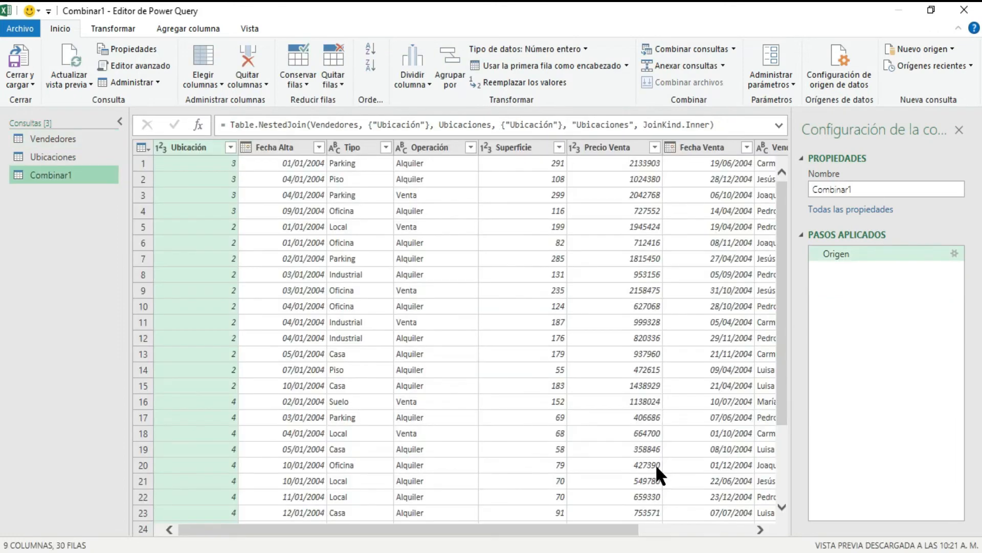
# Step: Rename the new merged query as CombinarConsulta
pyautogui.doubleClick(53, 173)
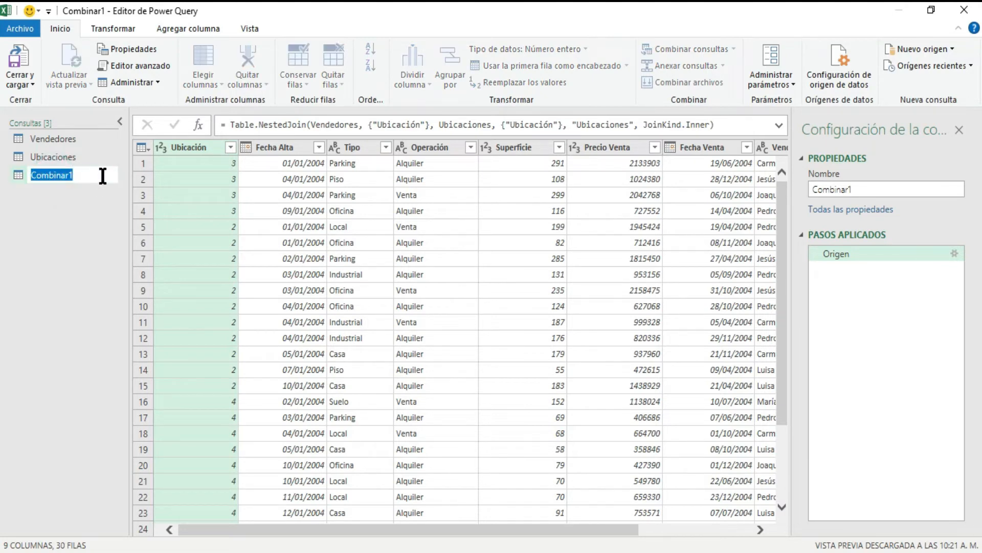
pyautogui.write('Com')
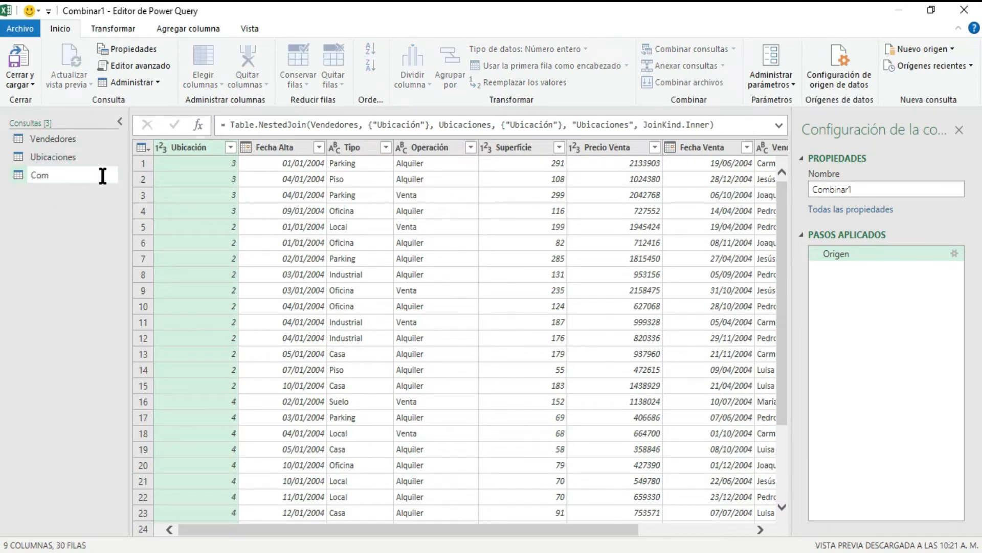
pyautogui.write('binarConsulta')
pyautogui.press('Return')
pyautogui.doubleClick(103, 173)
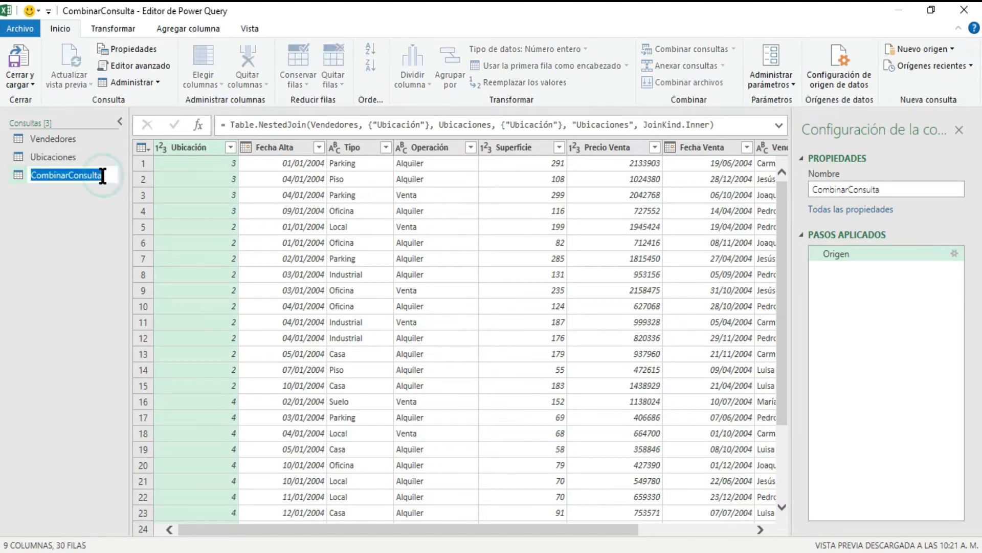
pyautogui.click(65, 192)
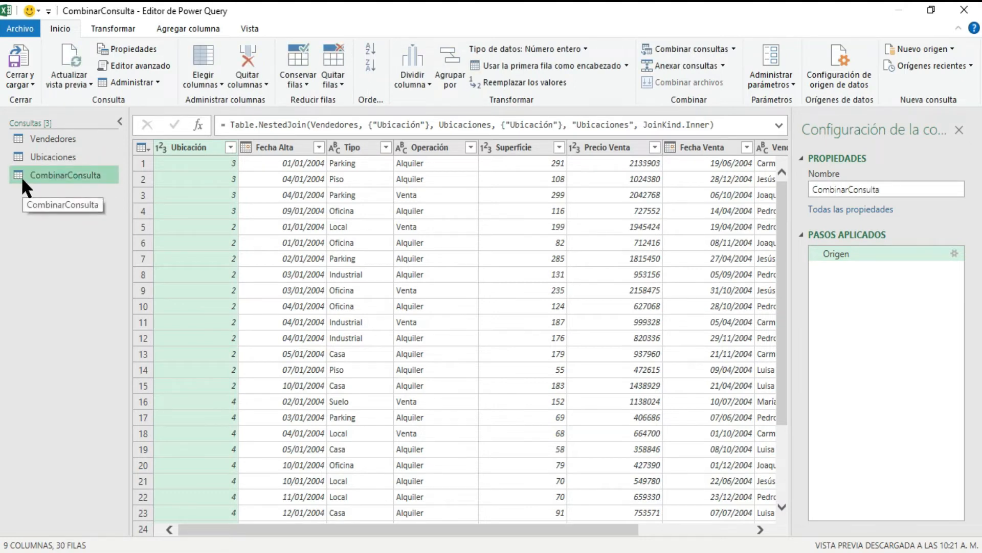
pyautogui.doubleClick(21, 176)
pyautogui.click(15, 176)
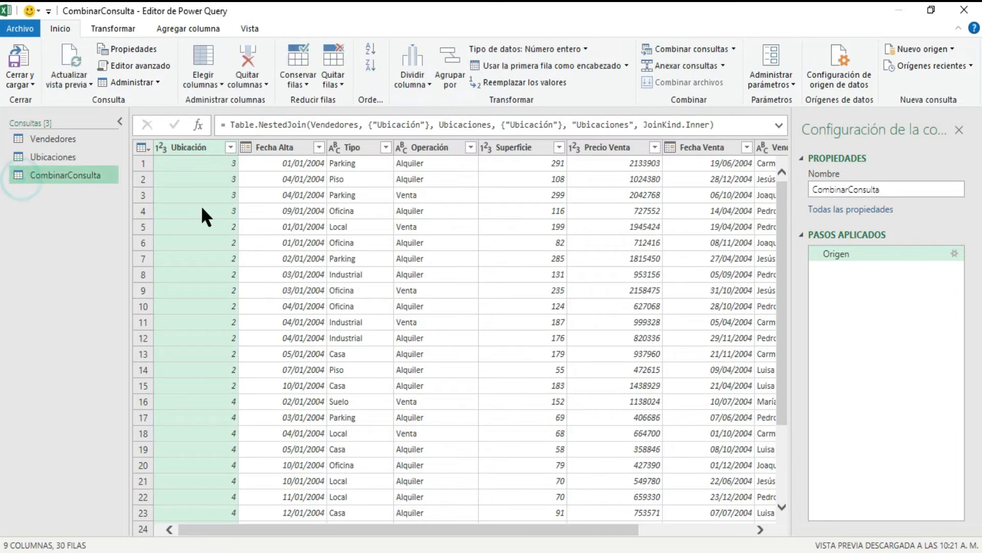
# Step: Expand the Ubicaciones table column into its Ubicación and Provincia columns, using the original column name as prefix
pyautogui.moveTo(276, 533)
pyautogui.mouseDown()
pyautogui.moveTo(459, 537)
pyautogui.moveTo(279, 534)
pyautogui.mouseUp()
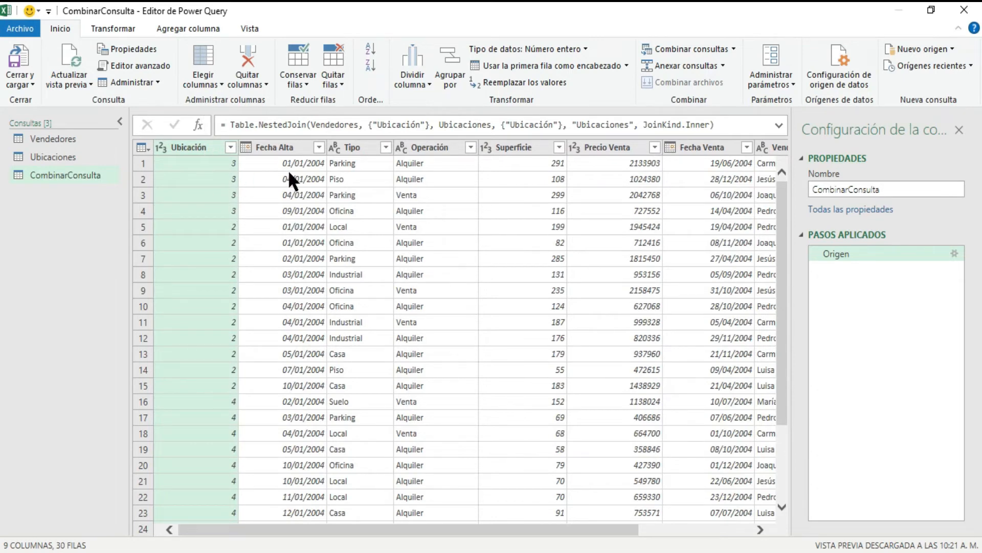
pyautogui.moveTo(330, 533); pyautogui.dragTo(514, 534)
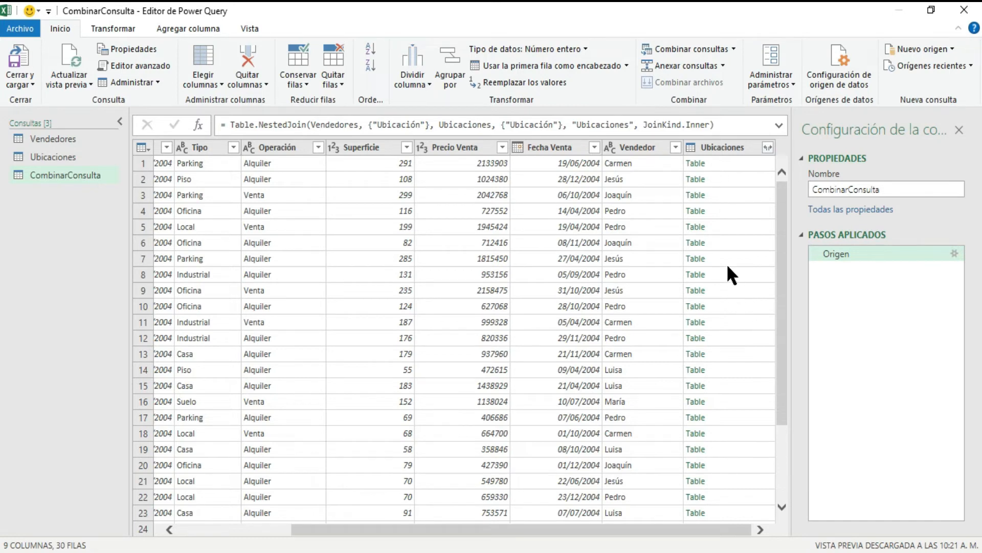
pyautogui.click(767, 147)
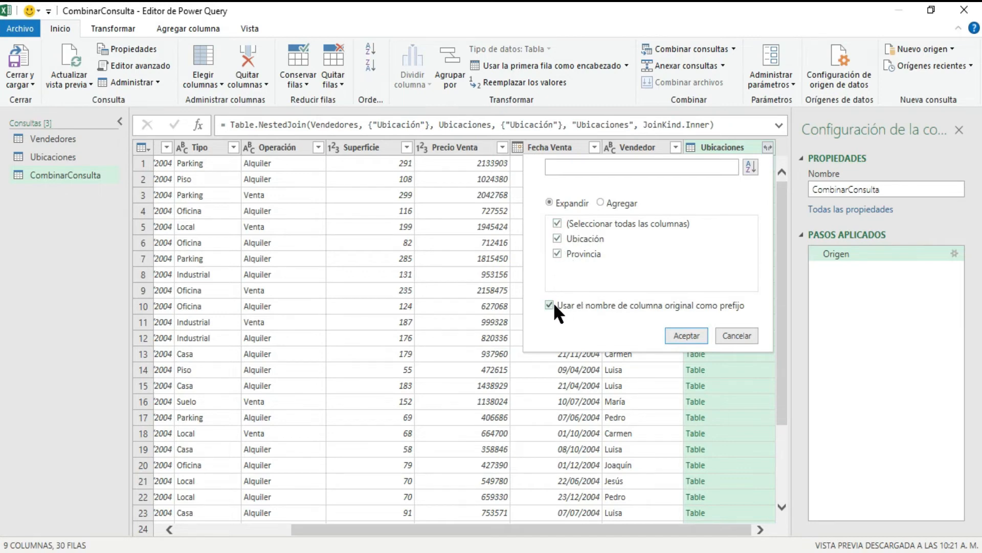
pyautogui.click(694, 334)
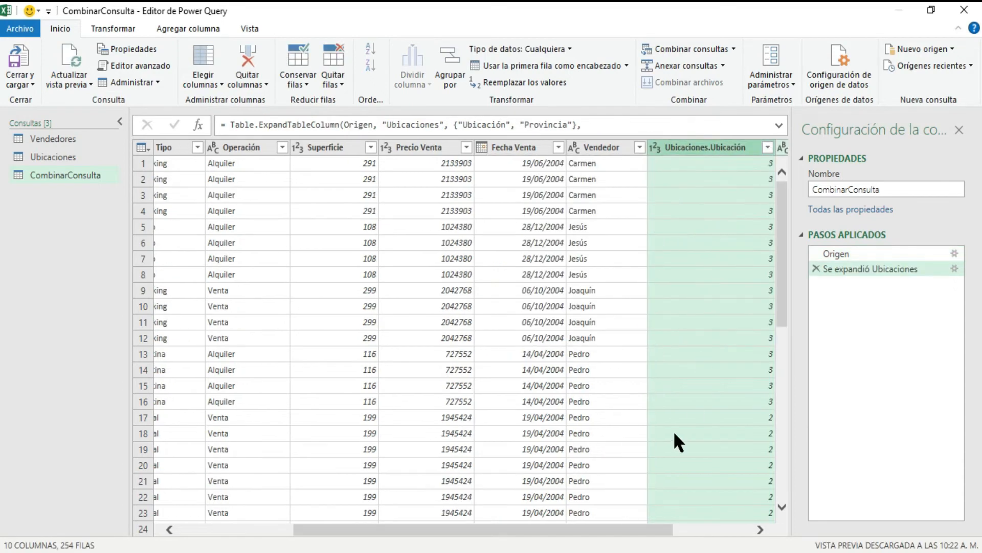
# Step: Rename the expanded Ubicaciones.Ubicación column as ID_Ubicacion
pyautogui.moveTo(567, 527); pyautogui.dragTo(674, 527)
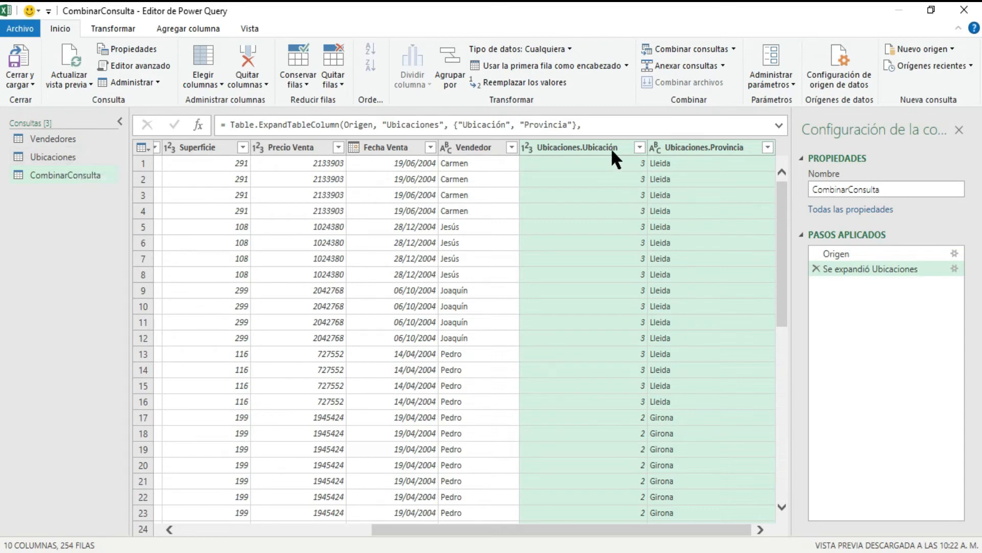
pyautogui.rightClick(578, 155)
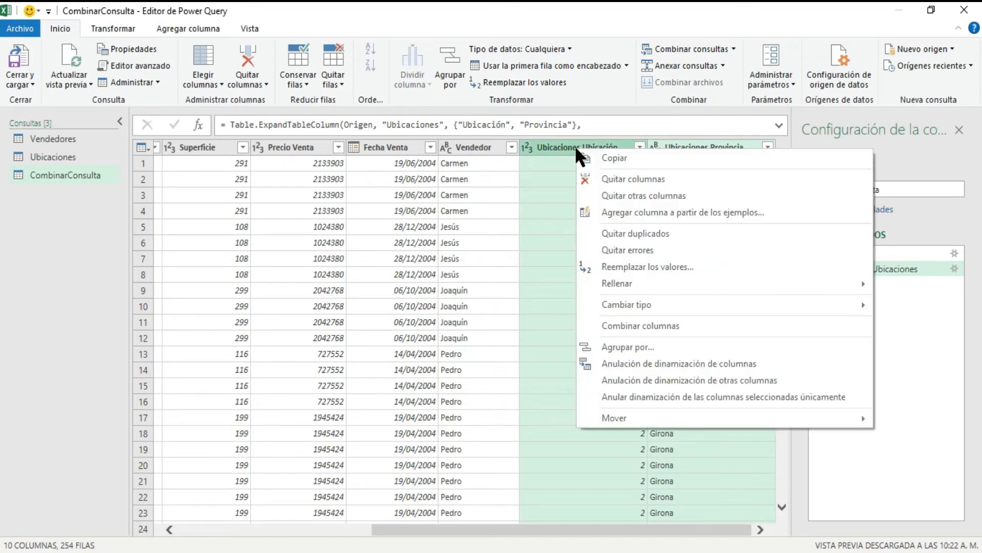
pyautogui.click(575, 145)
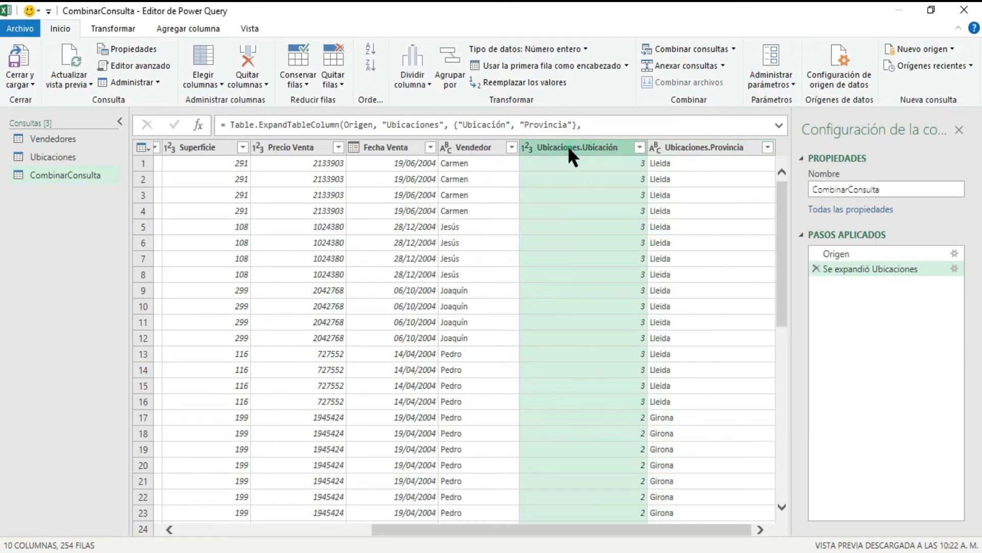
pyautogui.doubleClick(567, 145)
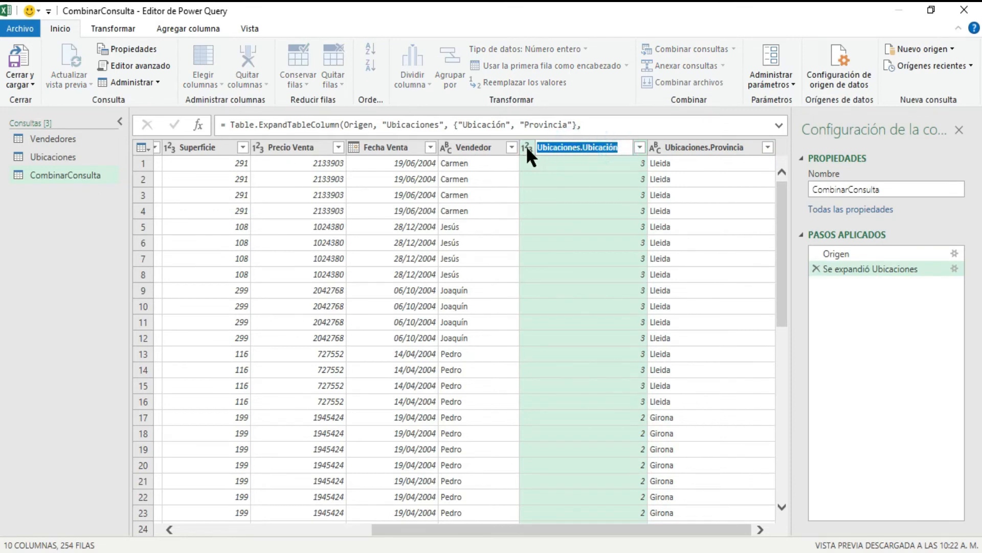
pyautogui.write('ID')
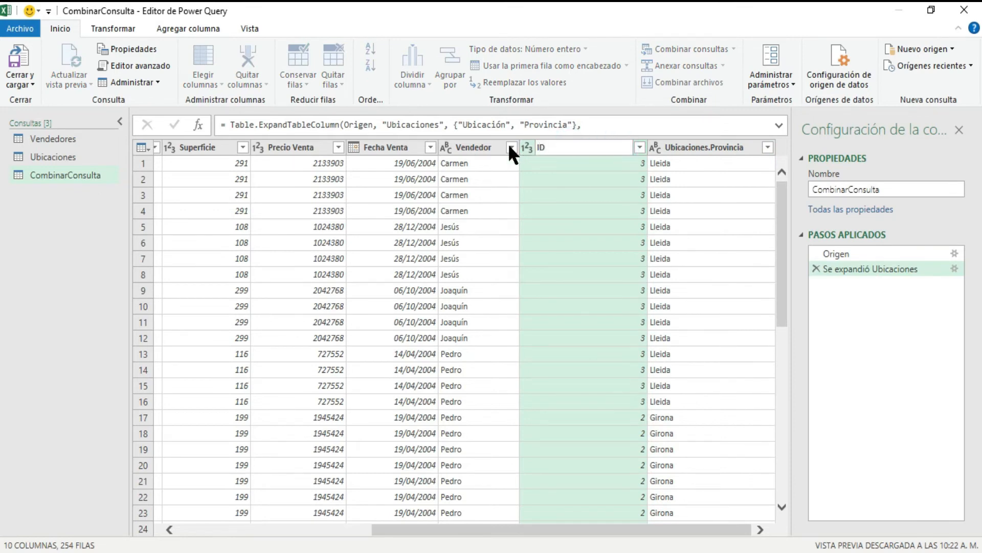
pyautogui.write('-')
pyautogui.write('_Ubicaci')
pyautogui.write('on')
# Step: Rename the Ubicaciones.Provincia column as Ubicacion
pyautogui.doubleClick(701, 149)
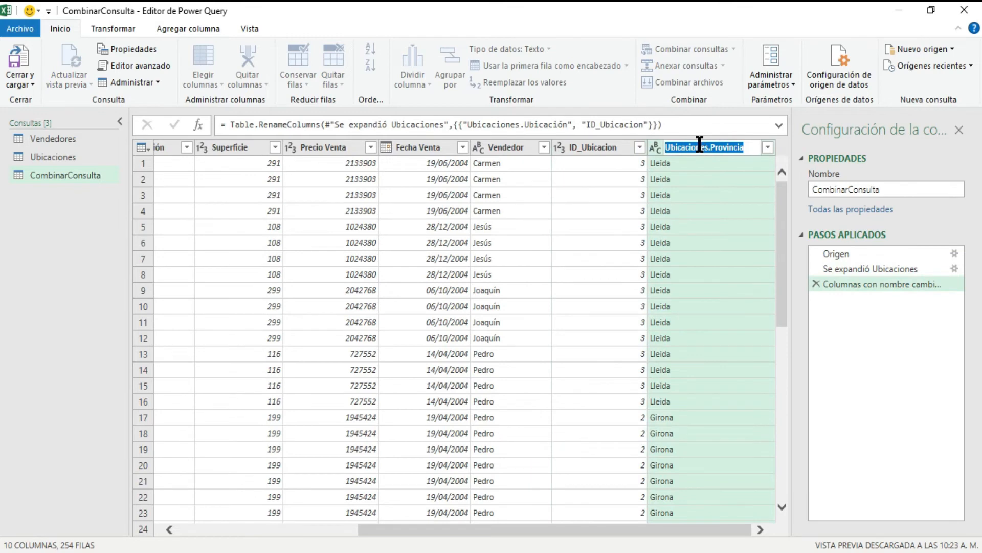
pyautogui.write('Ubi')
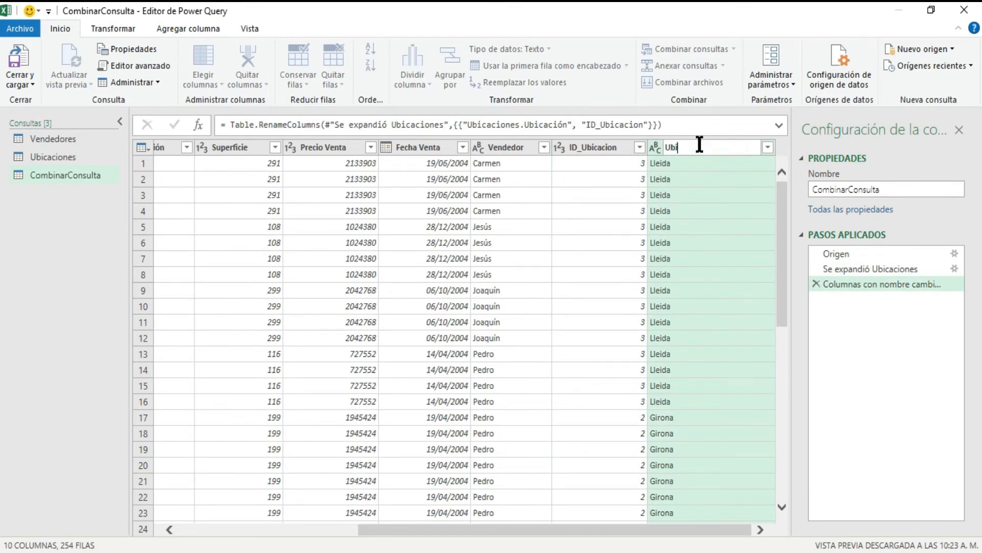
pyautogui.write('cacion')
pyautogui.press('Return')
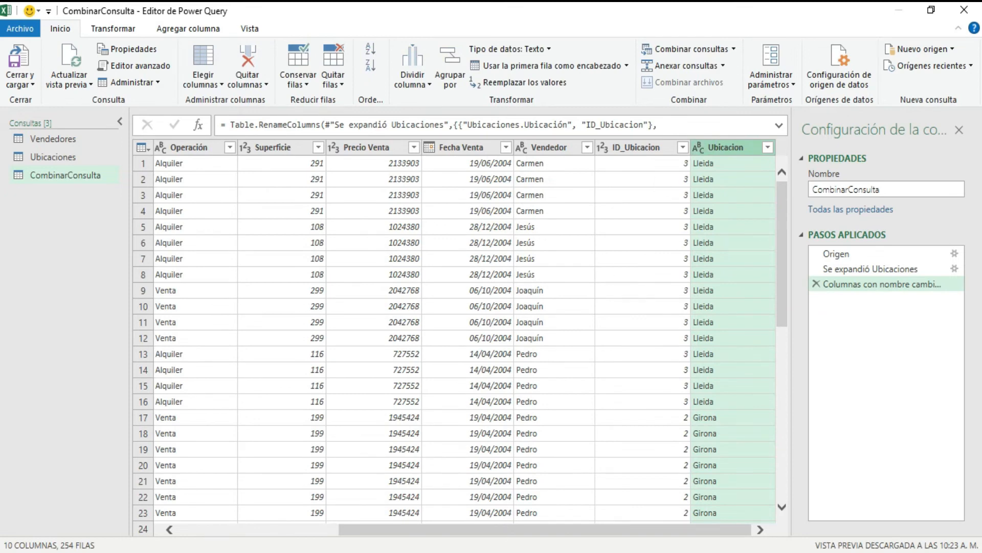
# Step: Move the original Ubicación column between Vendedor and ID_Ubicacion and remove it from the query
pyautogui.moveTo(520, 531); pyautogui.dragTo(340, 537)
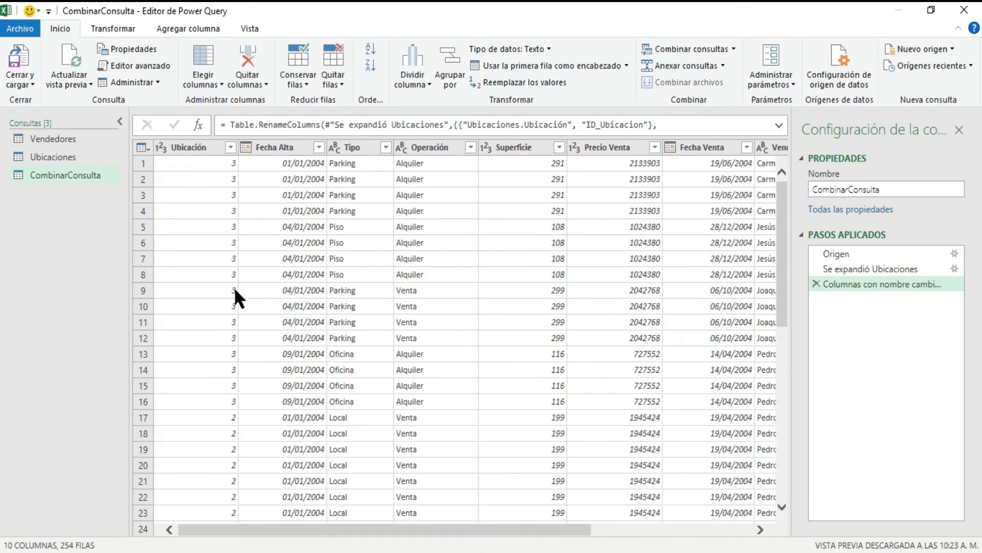
pyautogui.moveTo(256, 147); pyautogui.dragTo(687, 147)
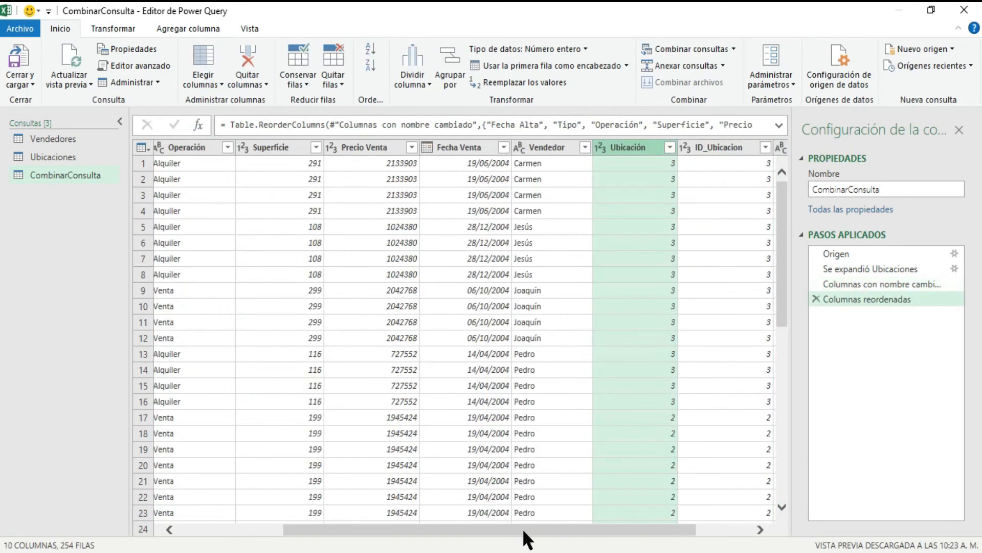
pyautogui.moveTo(523, 529); pyautogui.dragTo(625, 536)
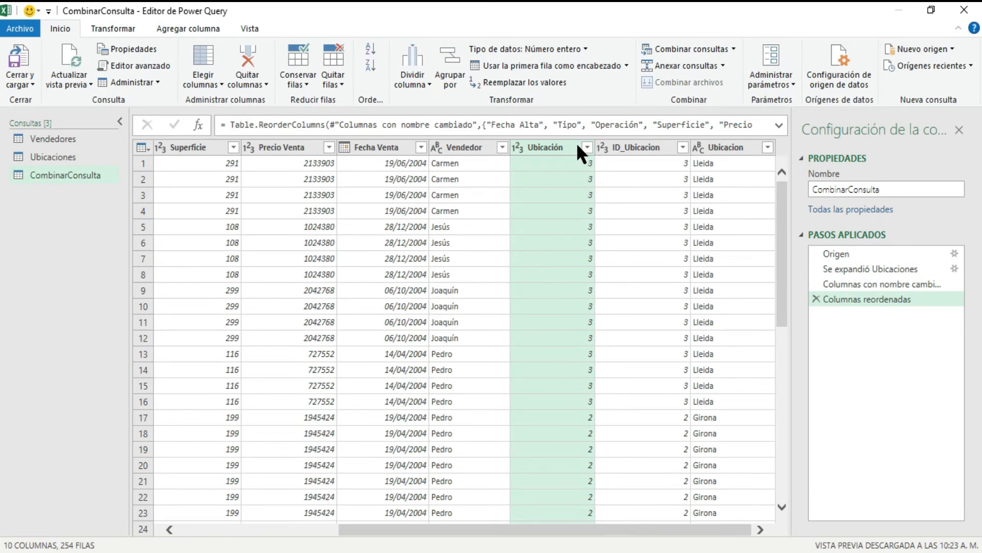
pyautogui.rightClick(555, 145)
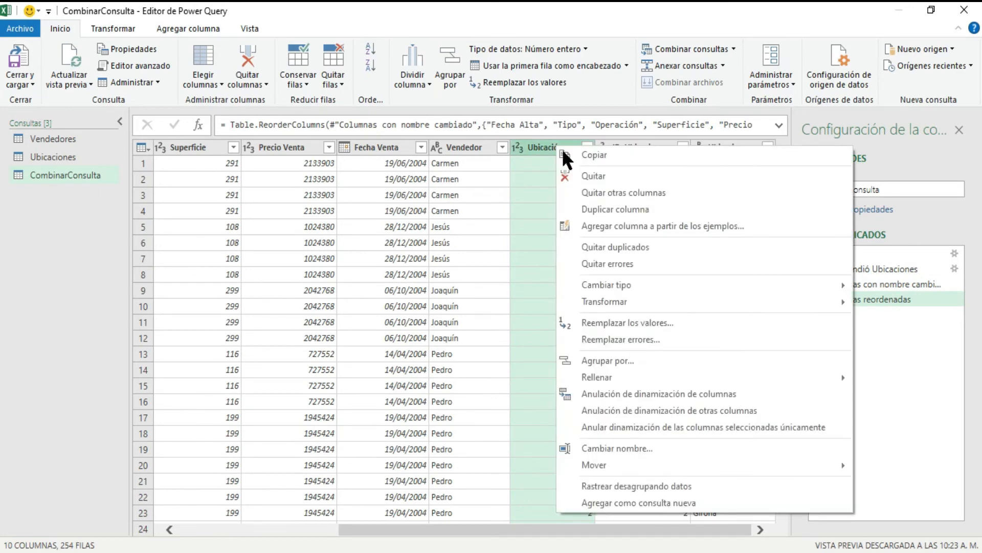
pyautogui.click(591, 177)
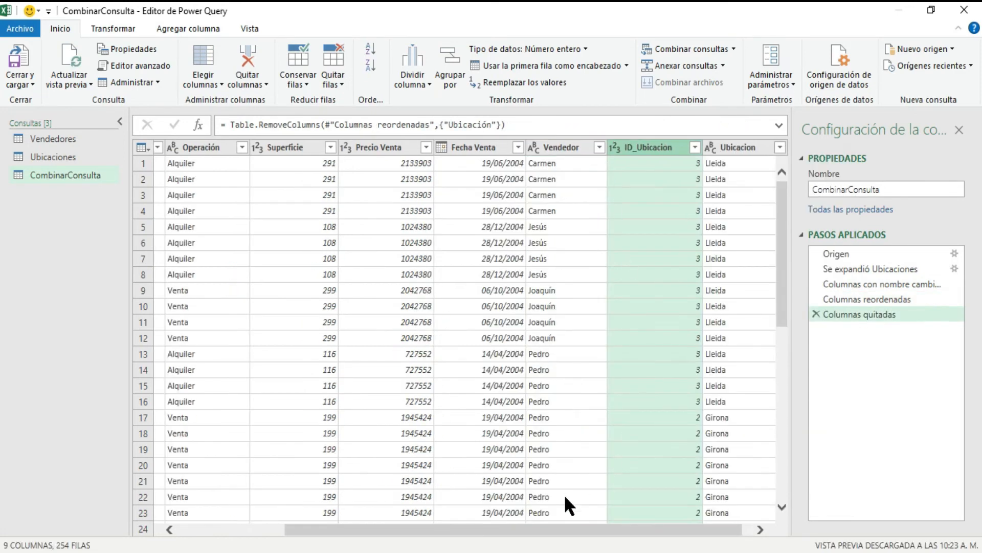
pyautogui.moveTo(565, 531); pyautogui.dragTo(639, 532)
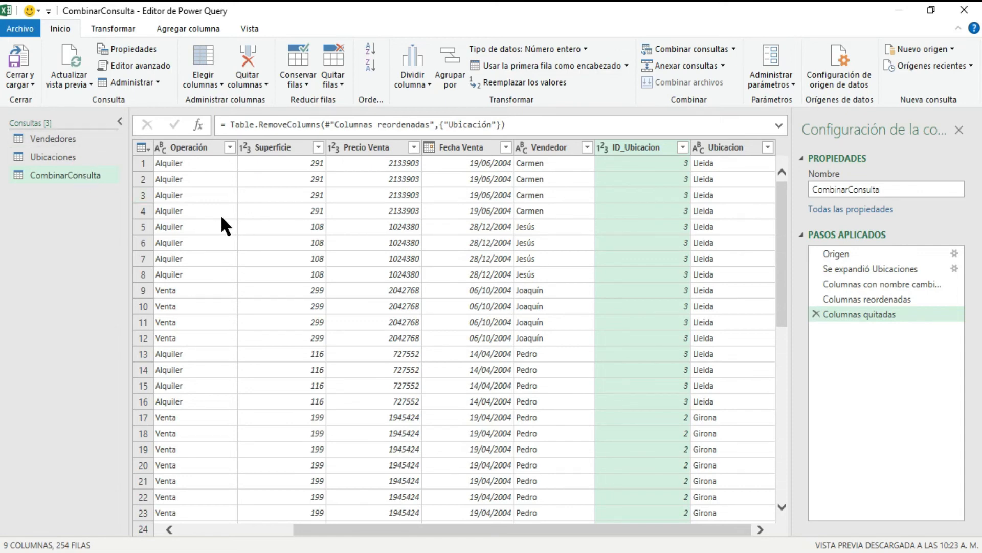
# Step: Close the Power Query Editor and load the queries into Excel as tables on new worksheets (Hoja de cálculo nueva)
pyautogui.click(30, 85)
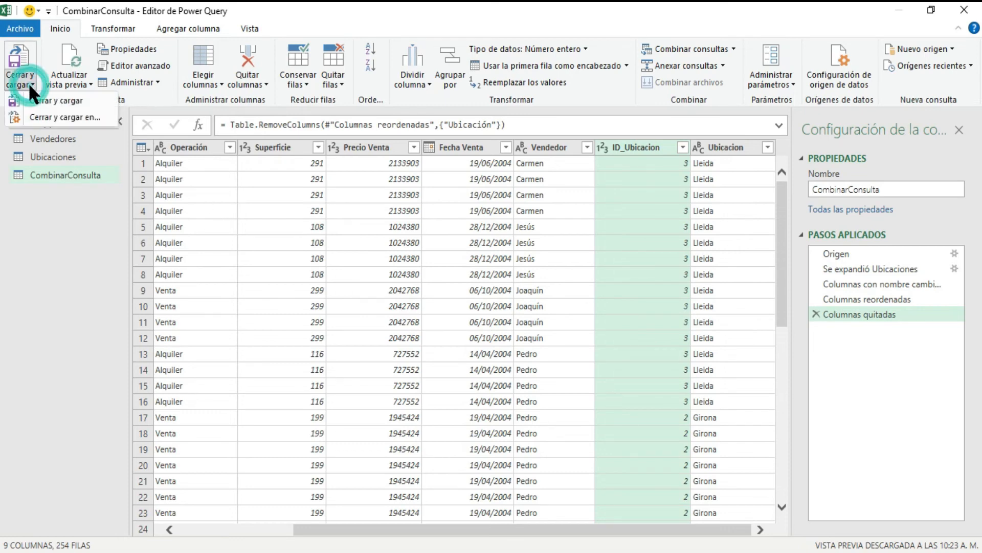
pyautogui.click(75, 117)
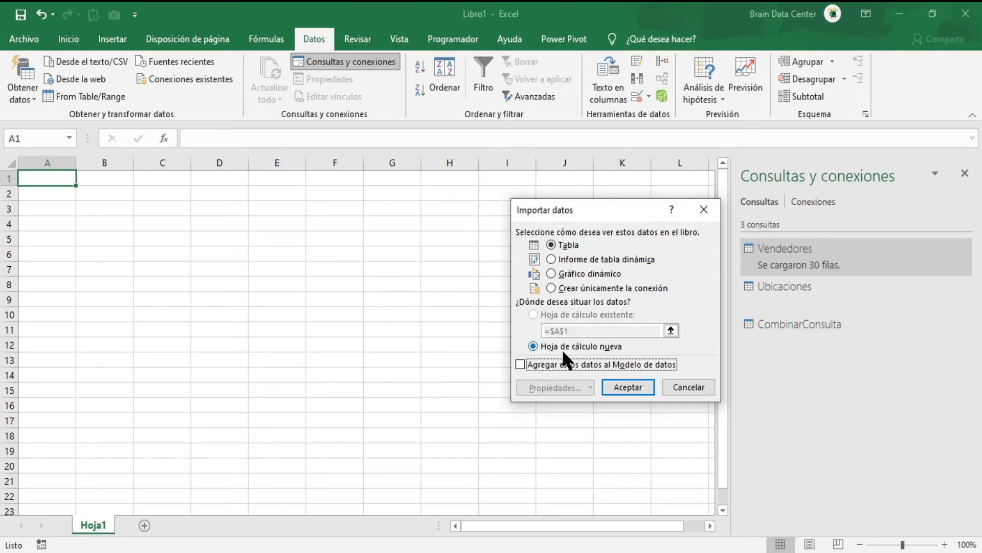
pyautogui.click(565, 364)
pyautogui.click(628, 387)
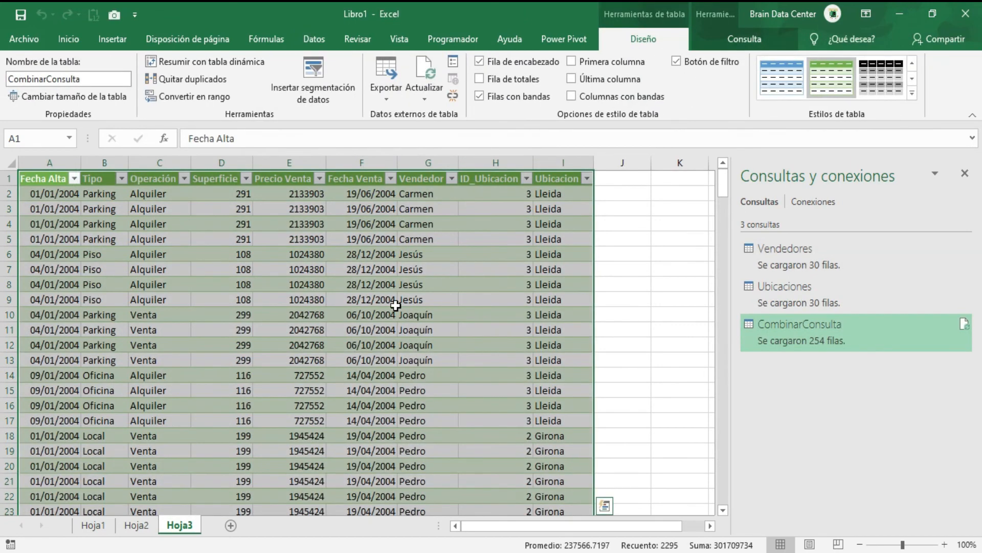
pyautogui.click(396, 305)
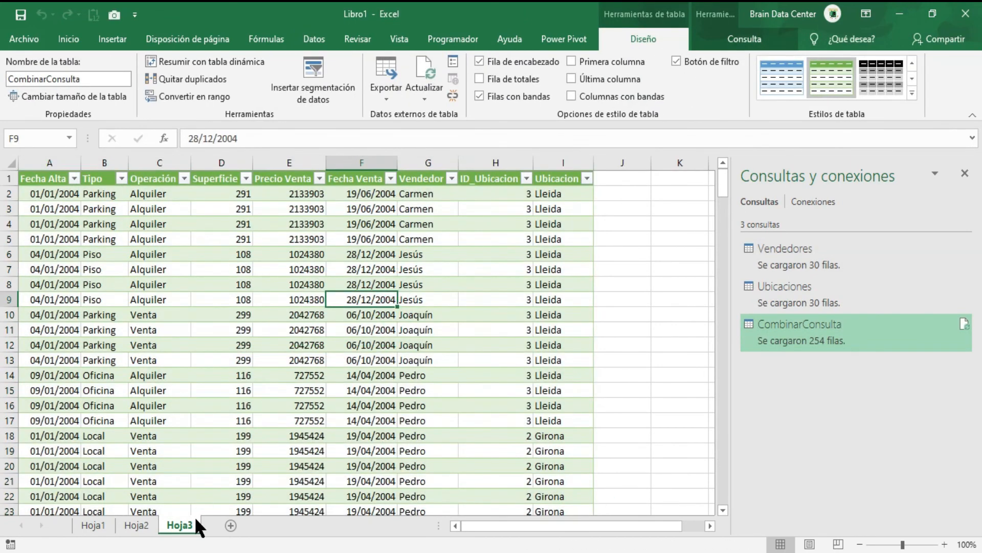